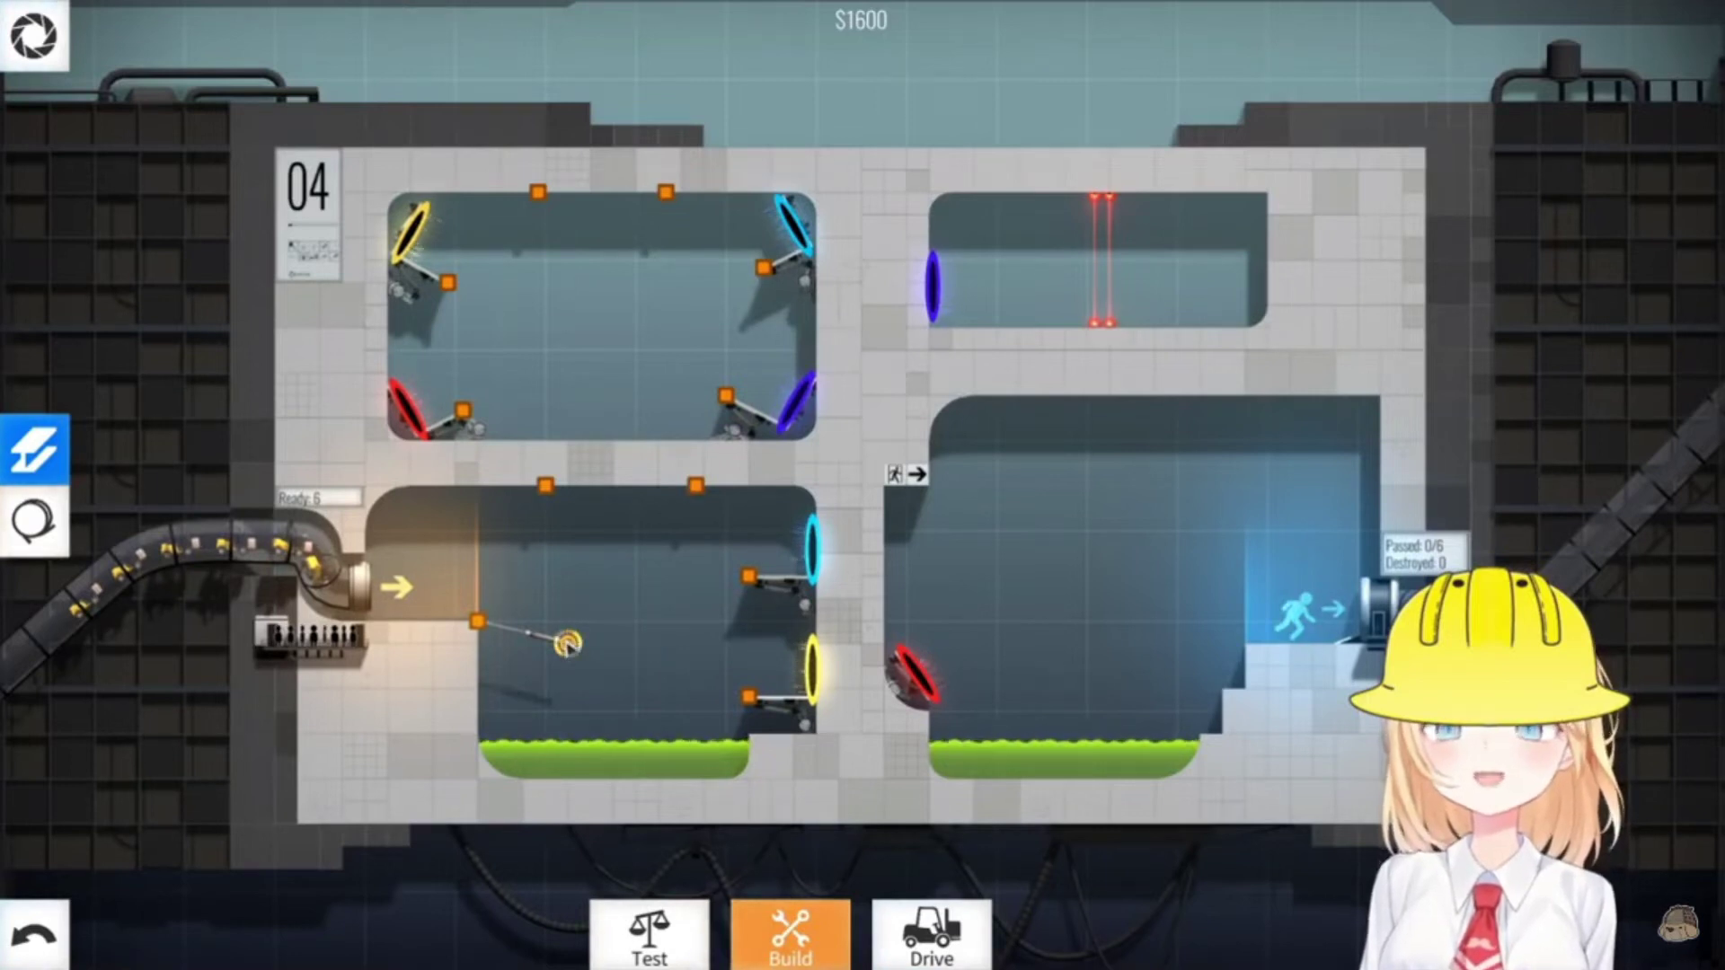
Lay the first road deck beam in the lower room, starting at the left anchor
mouse_move(568, 639)
left_mouse_down()
mouse_move(576, 606)
mouse_move(561, 614)
left_mouse_up()
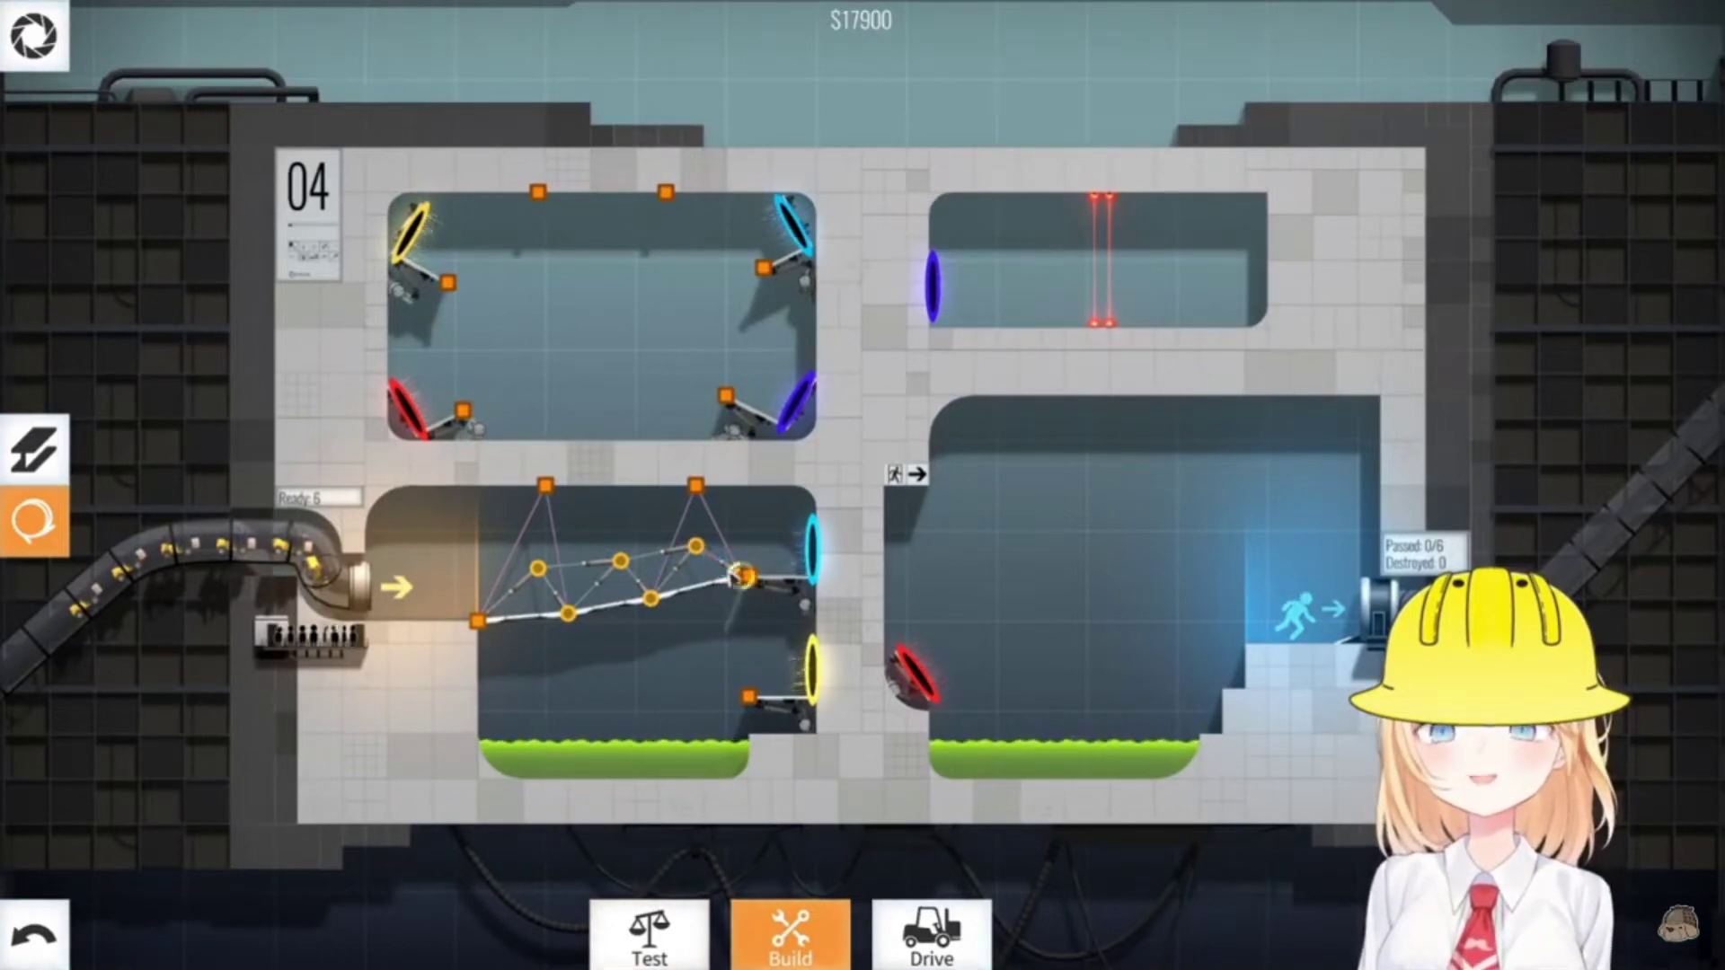
Delete the lower bridge's end, middle joints and remaining pieces one by one
right_click(695, 546)
right_click(700, 587)
right_click(649, 597)
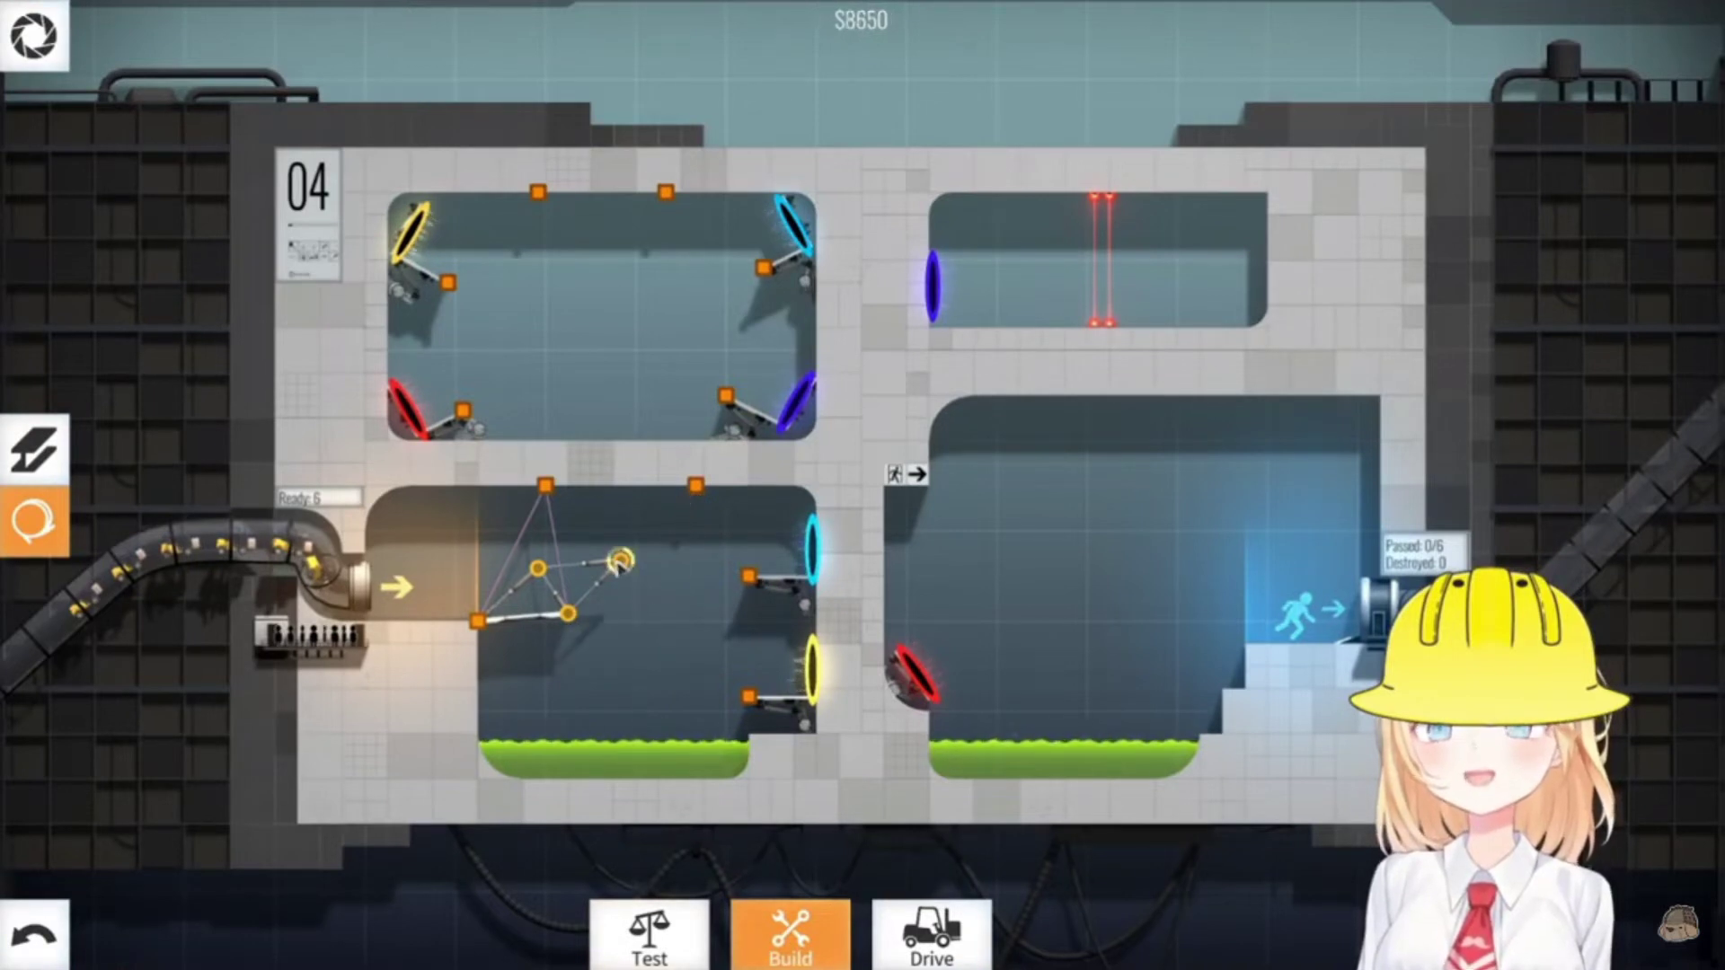
right_click(619, 559)
right_click(536, 568)
right_click(569, 612)
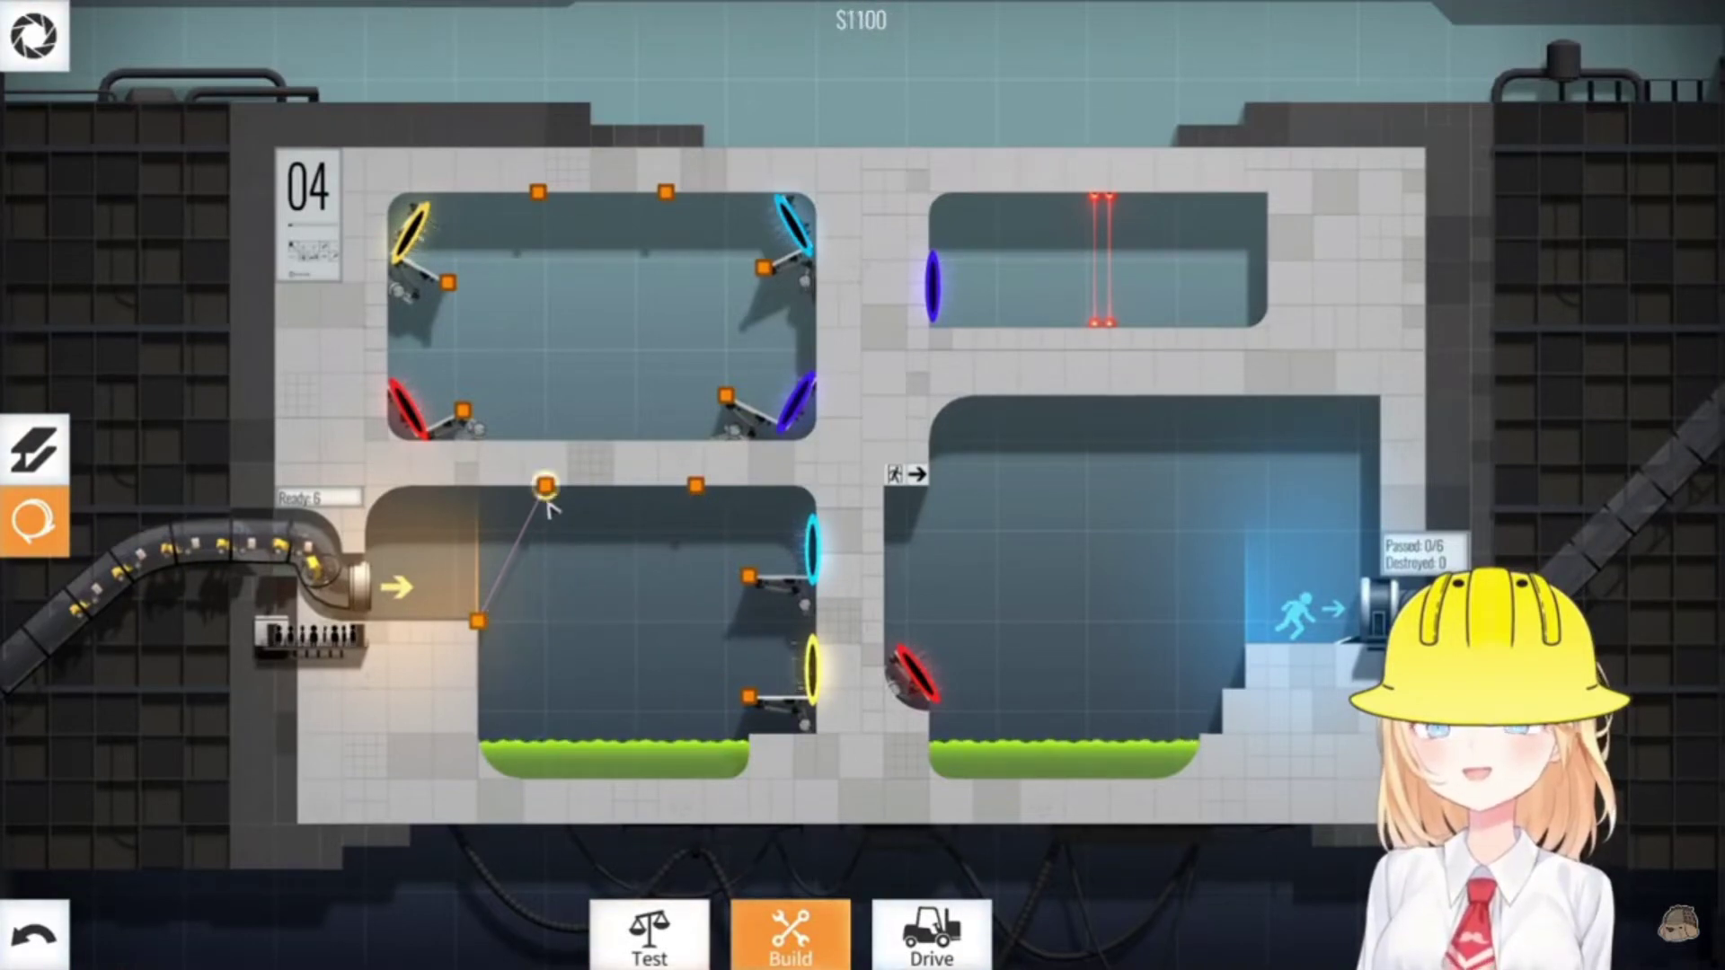
right_click(543, 493)
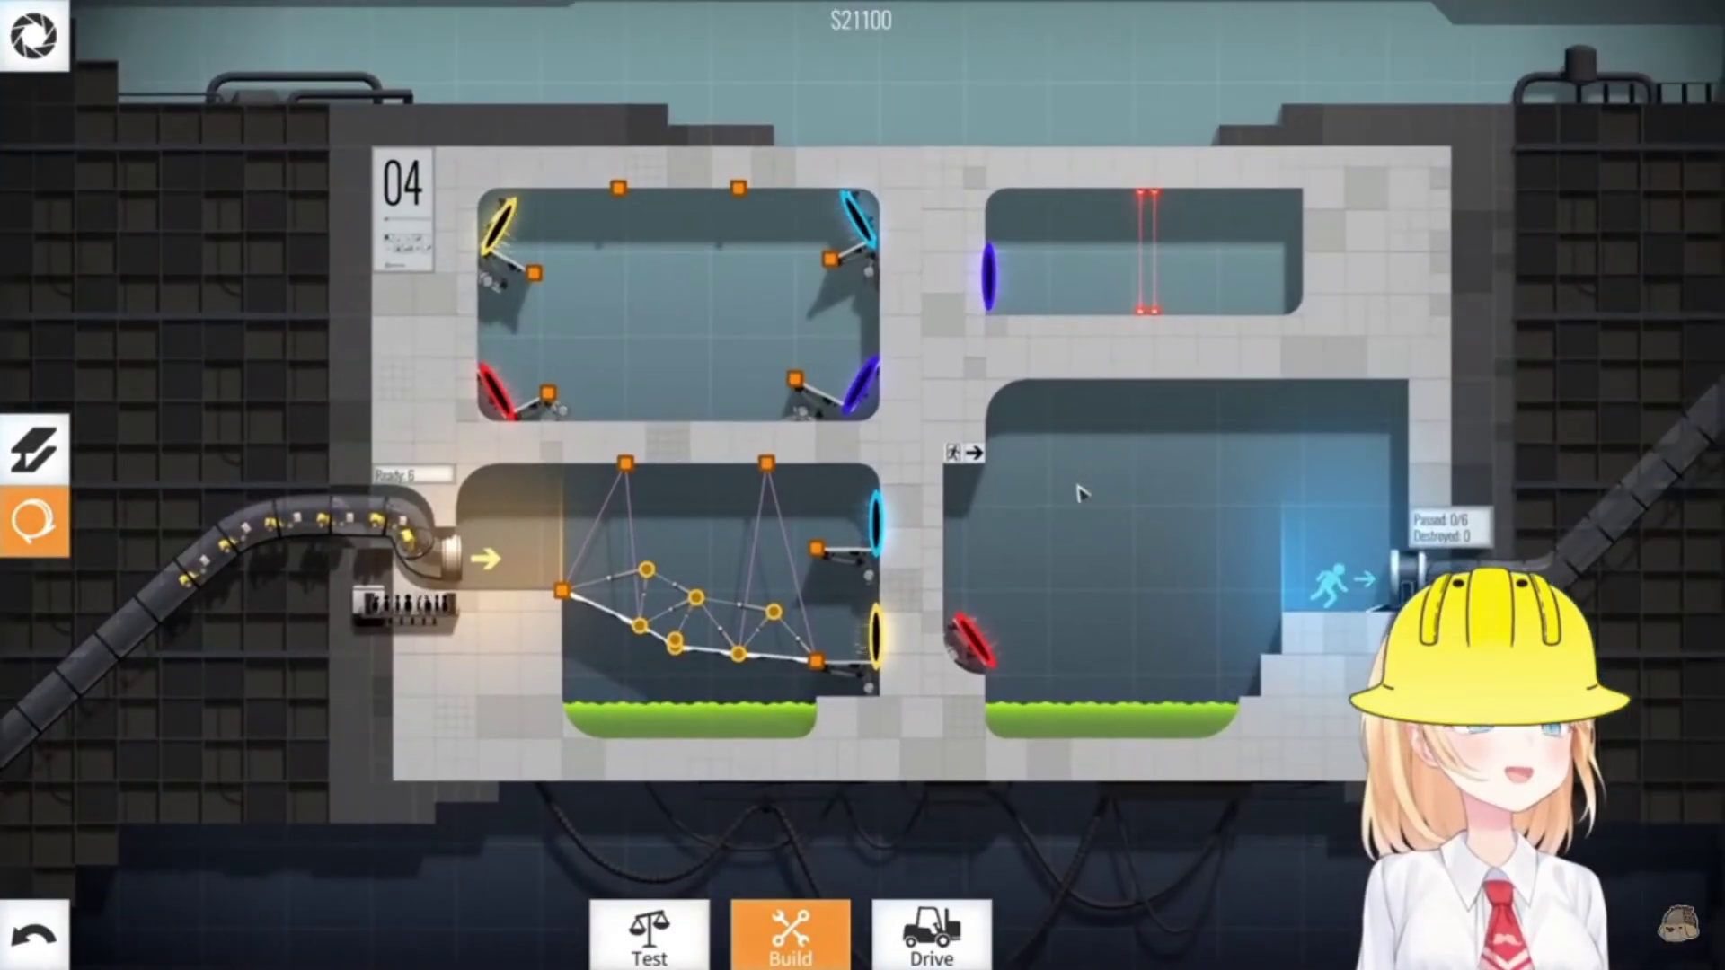
scroll(1065, 512, "up", 2)
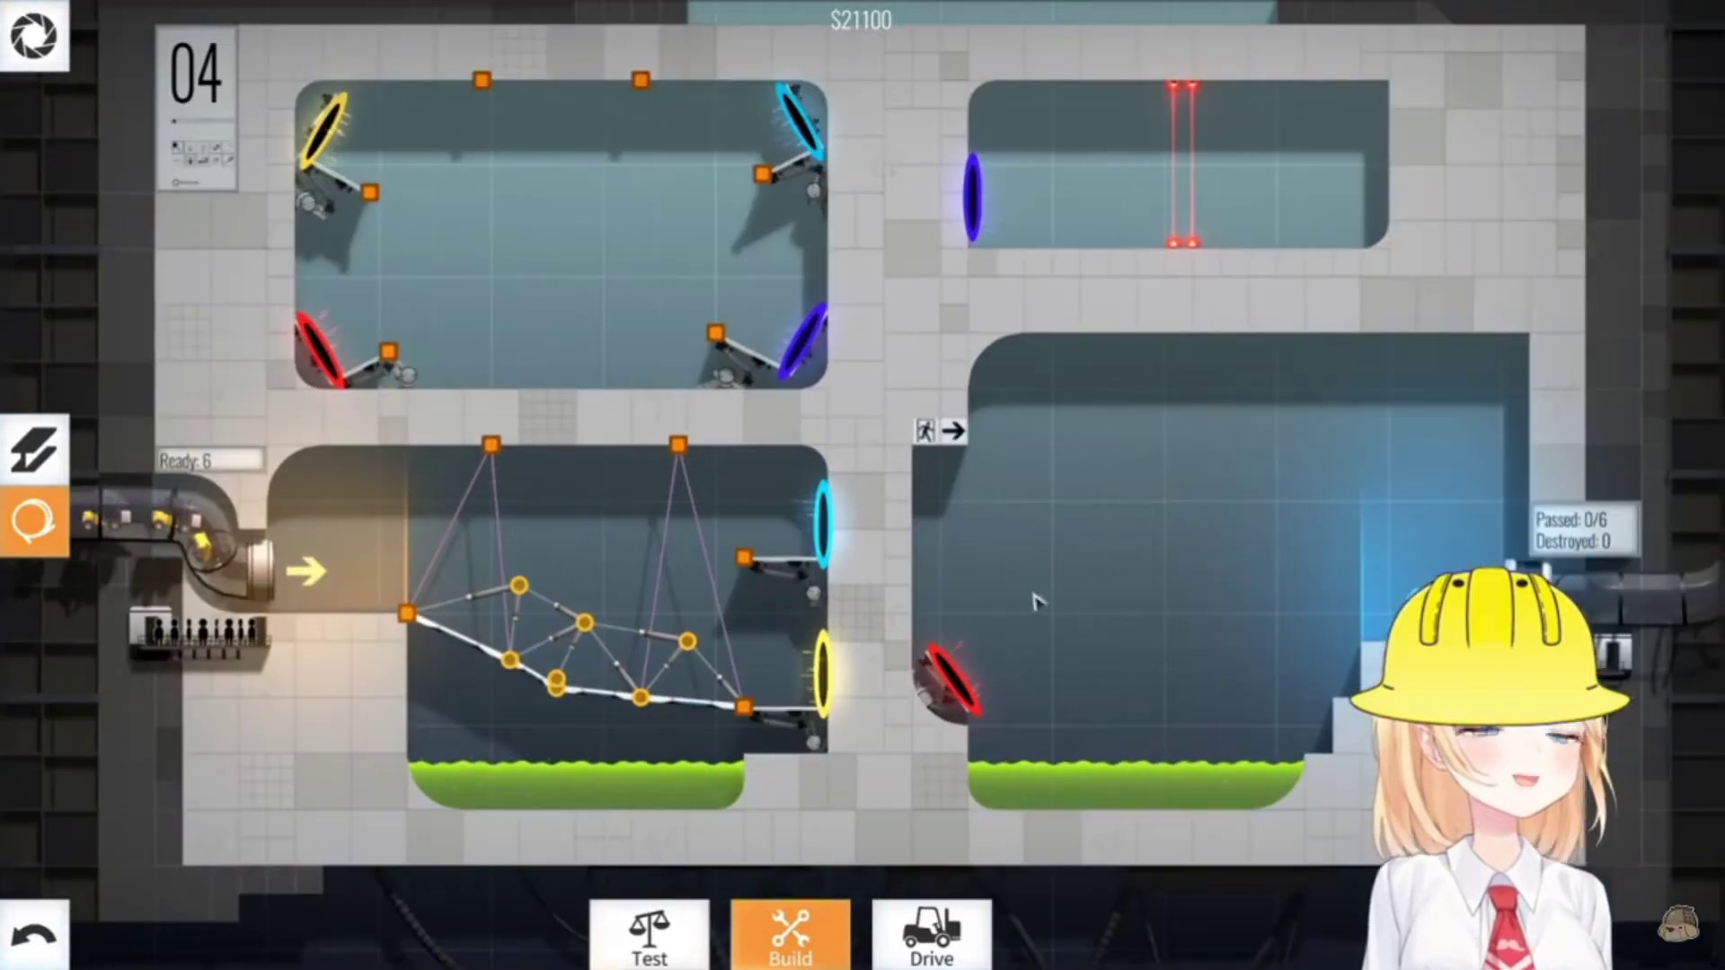
Start a trial drive of a vehicle over the sloped lower bridge
left_click(914, 949)
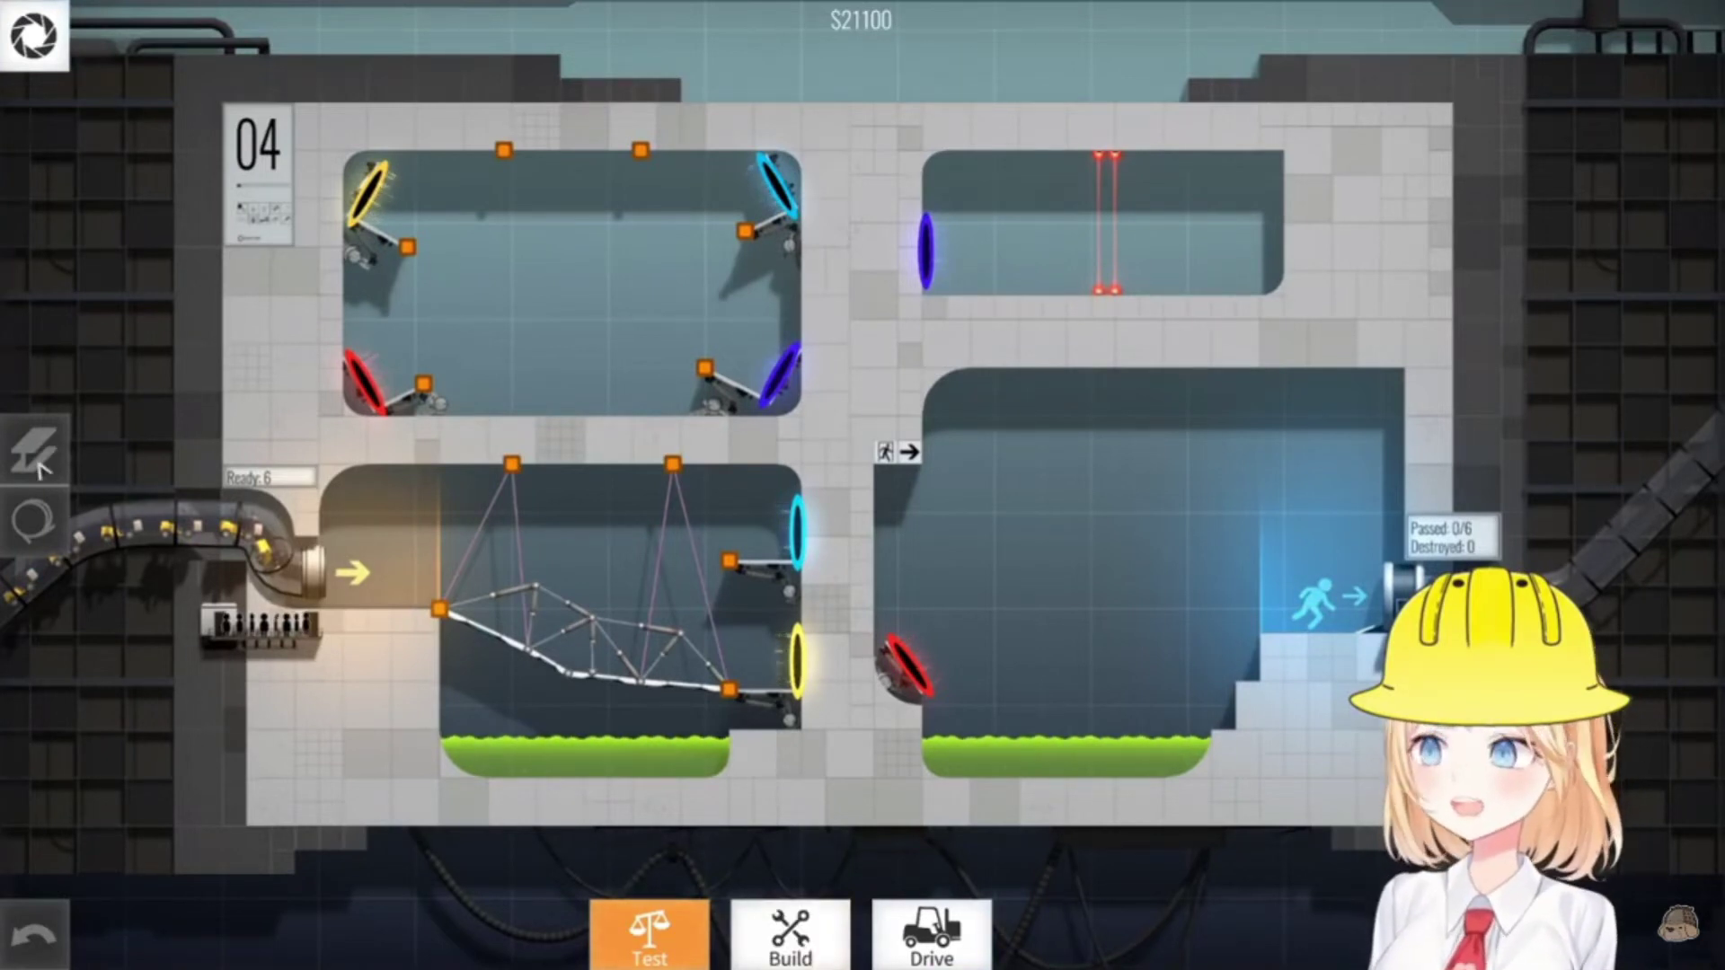
Lay the upper bridge deck out from the upper room's left anchor, adding a joint
left_click(790, 933)
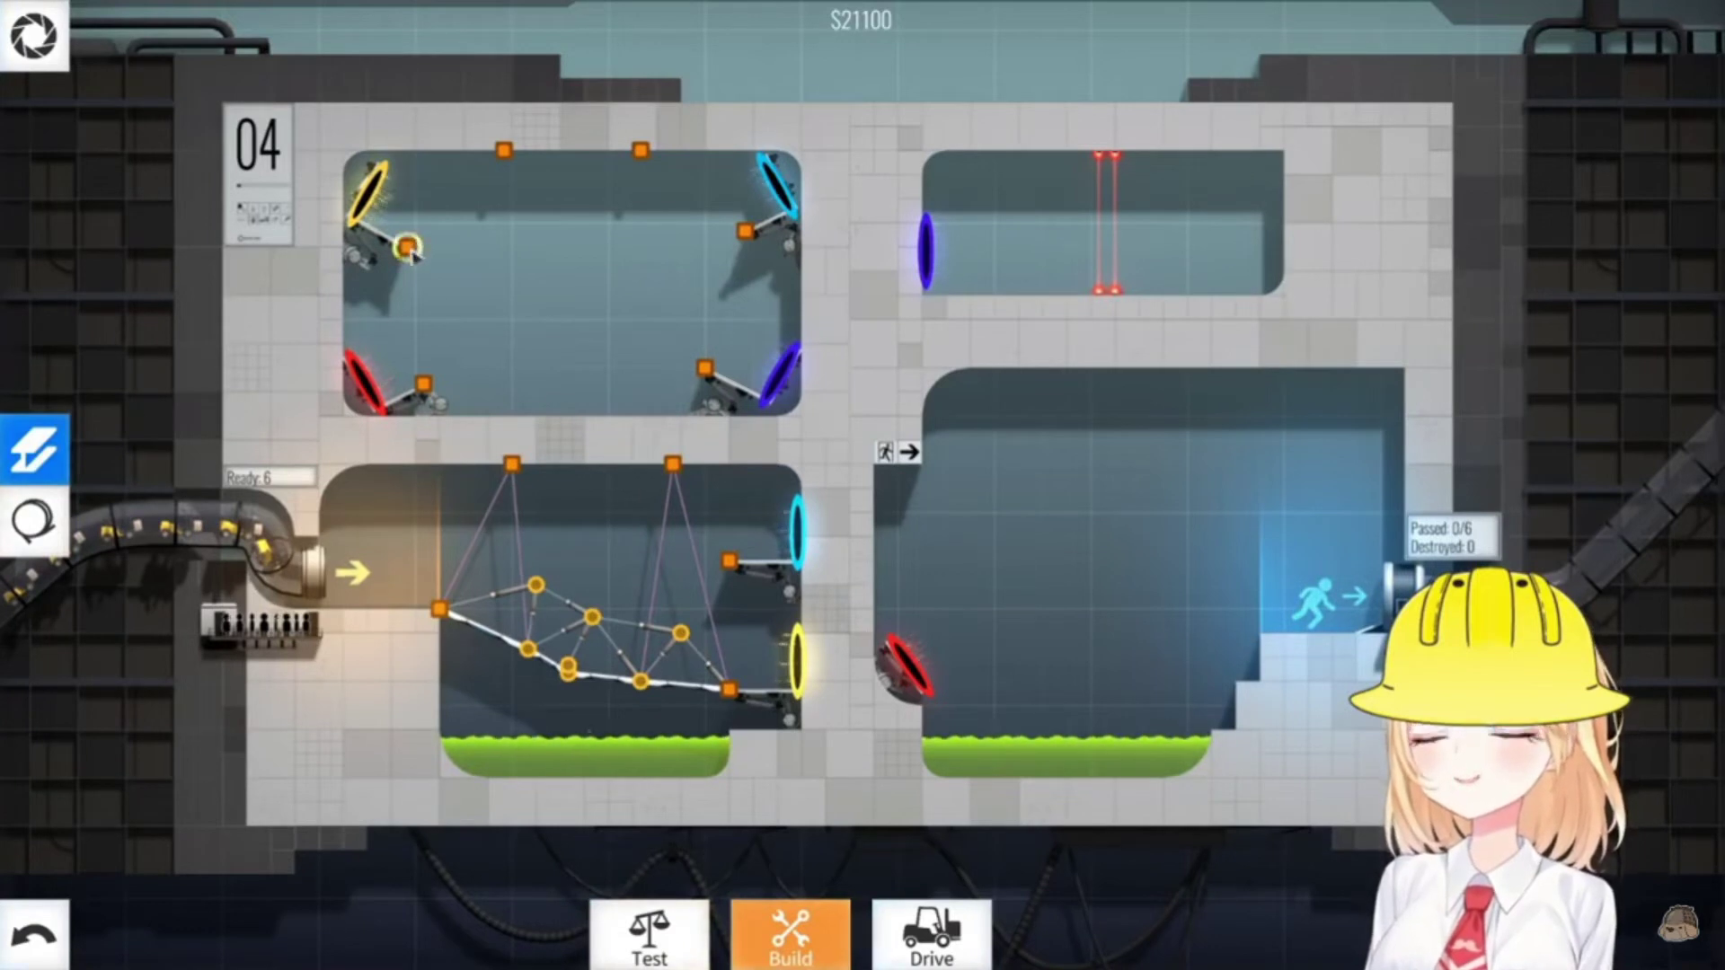
left_click_drag(408, 250, 529, 311)
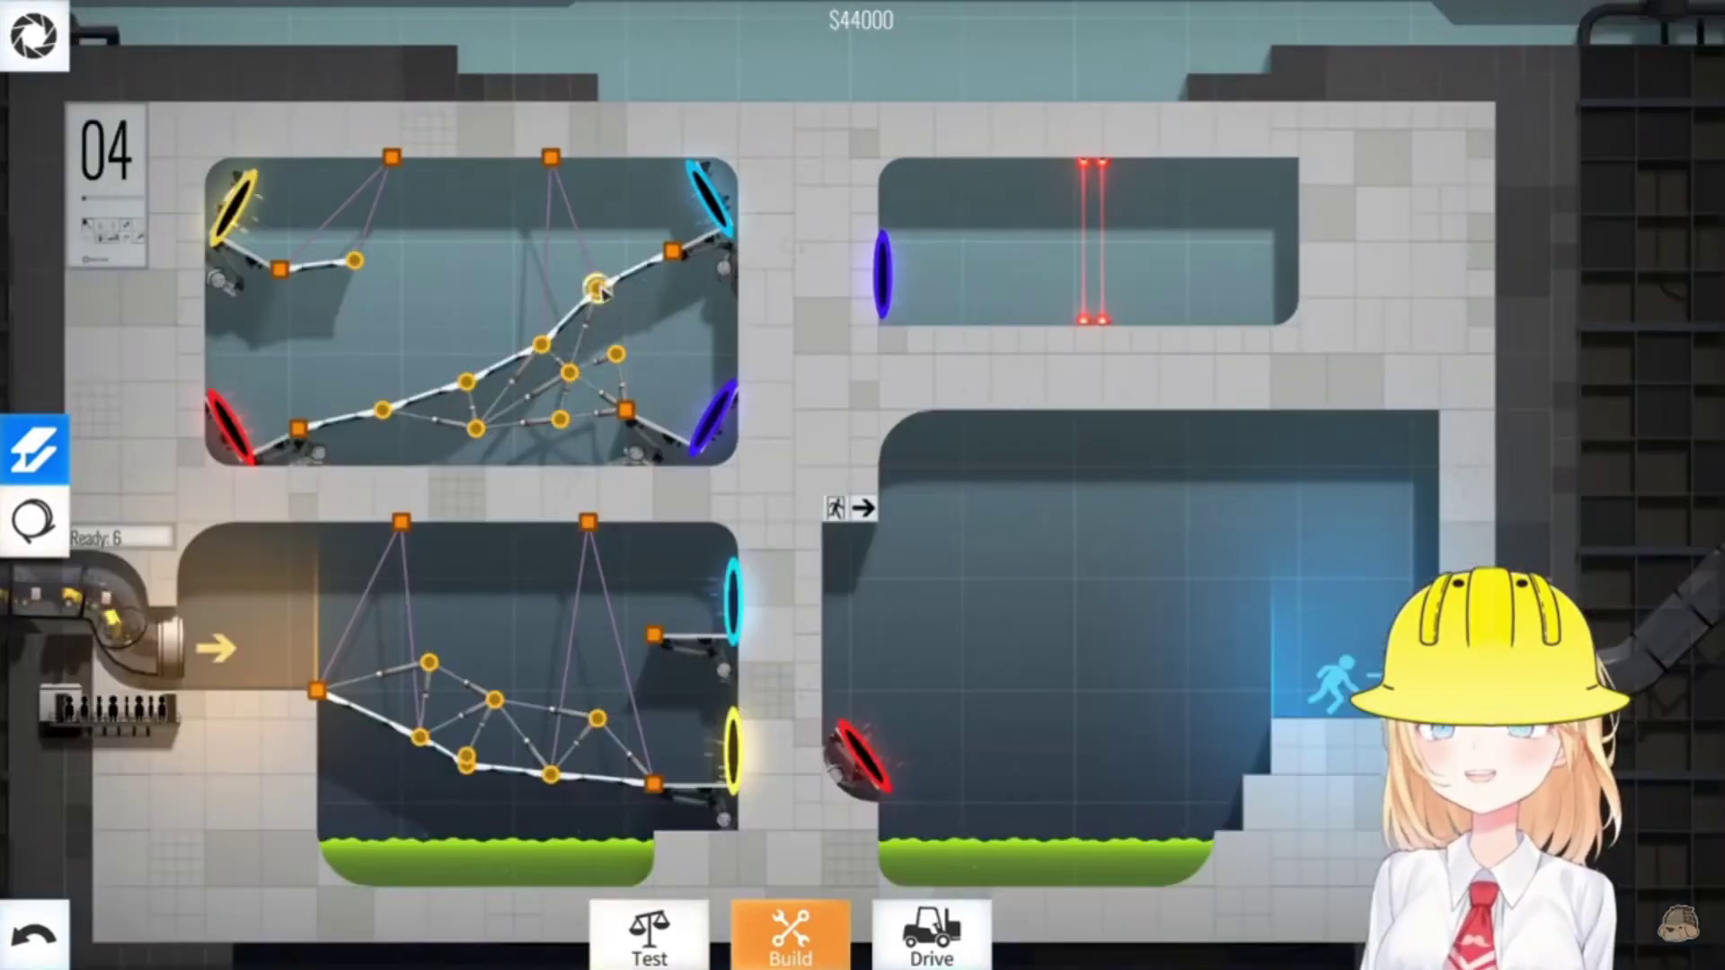
left_click(616, 353)
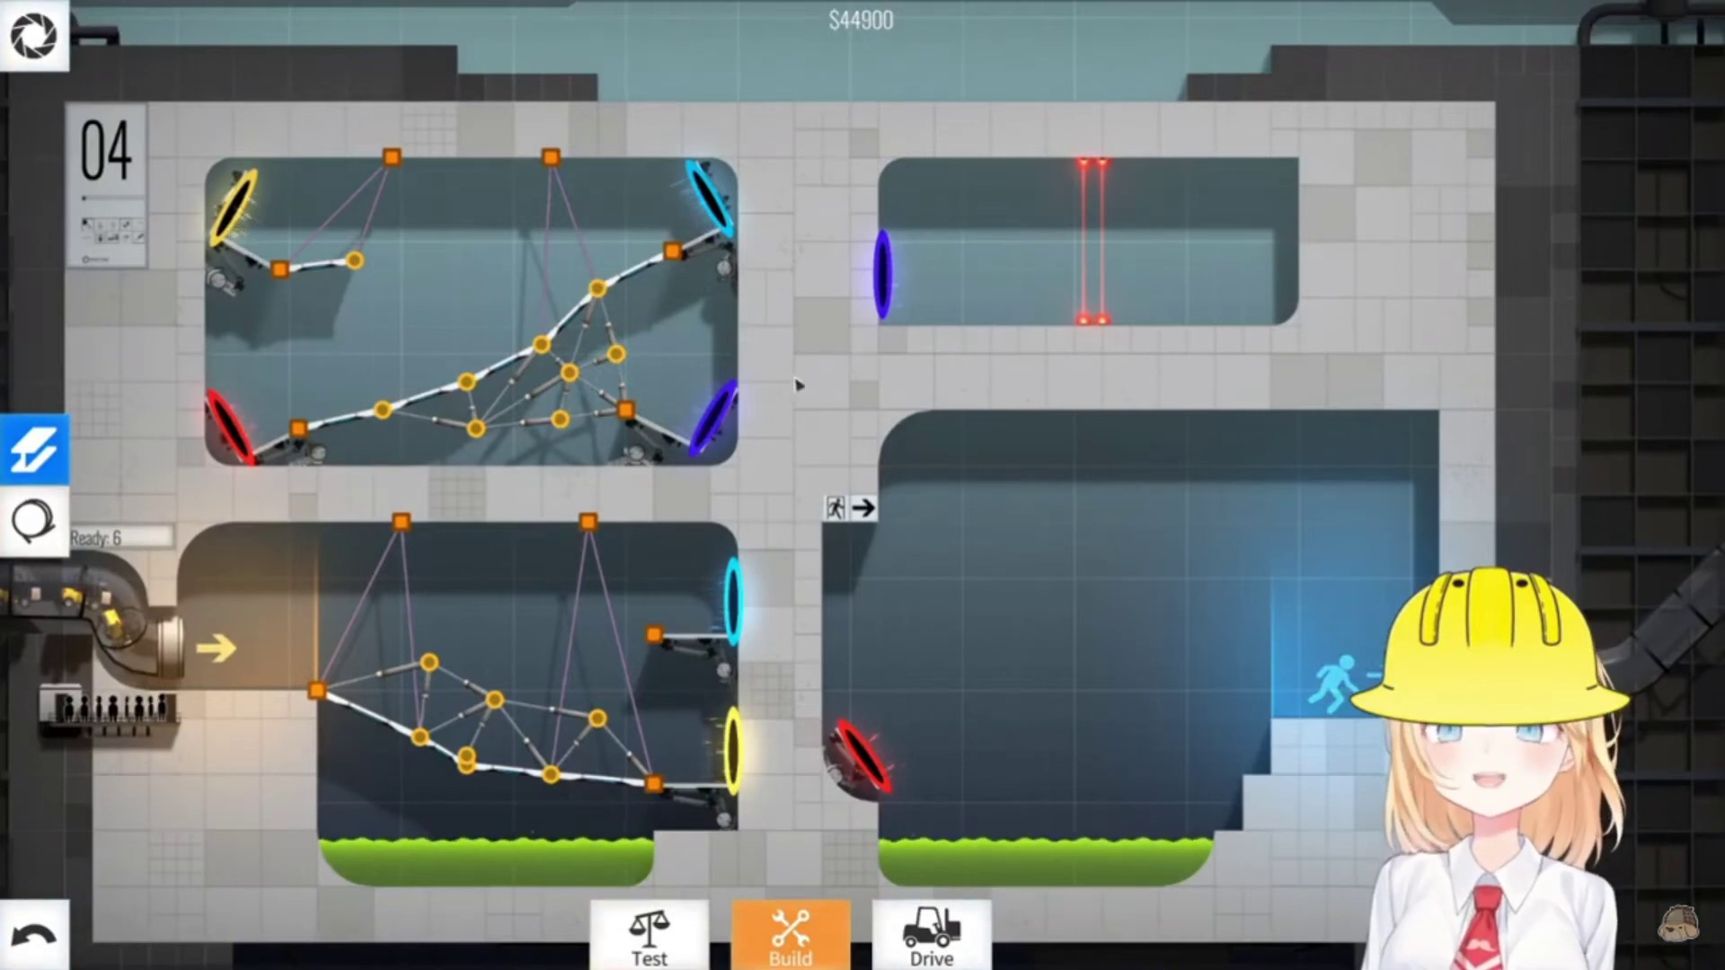
Hang two cables from the left ceiling anchor down to the upper bridge
key("2")
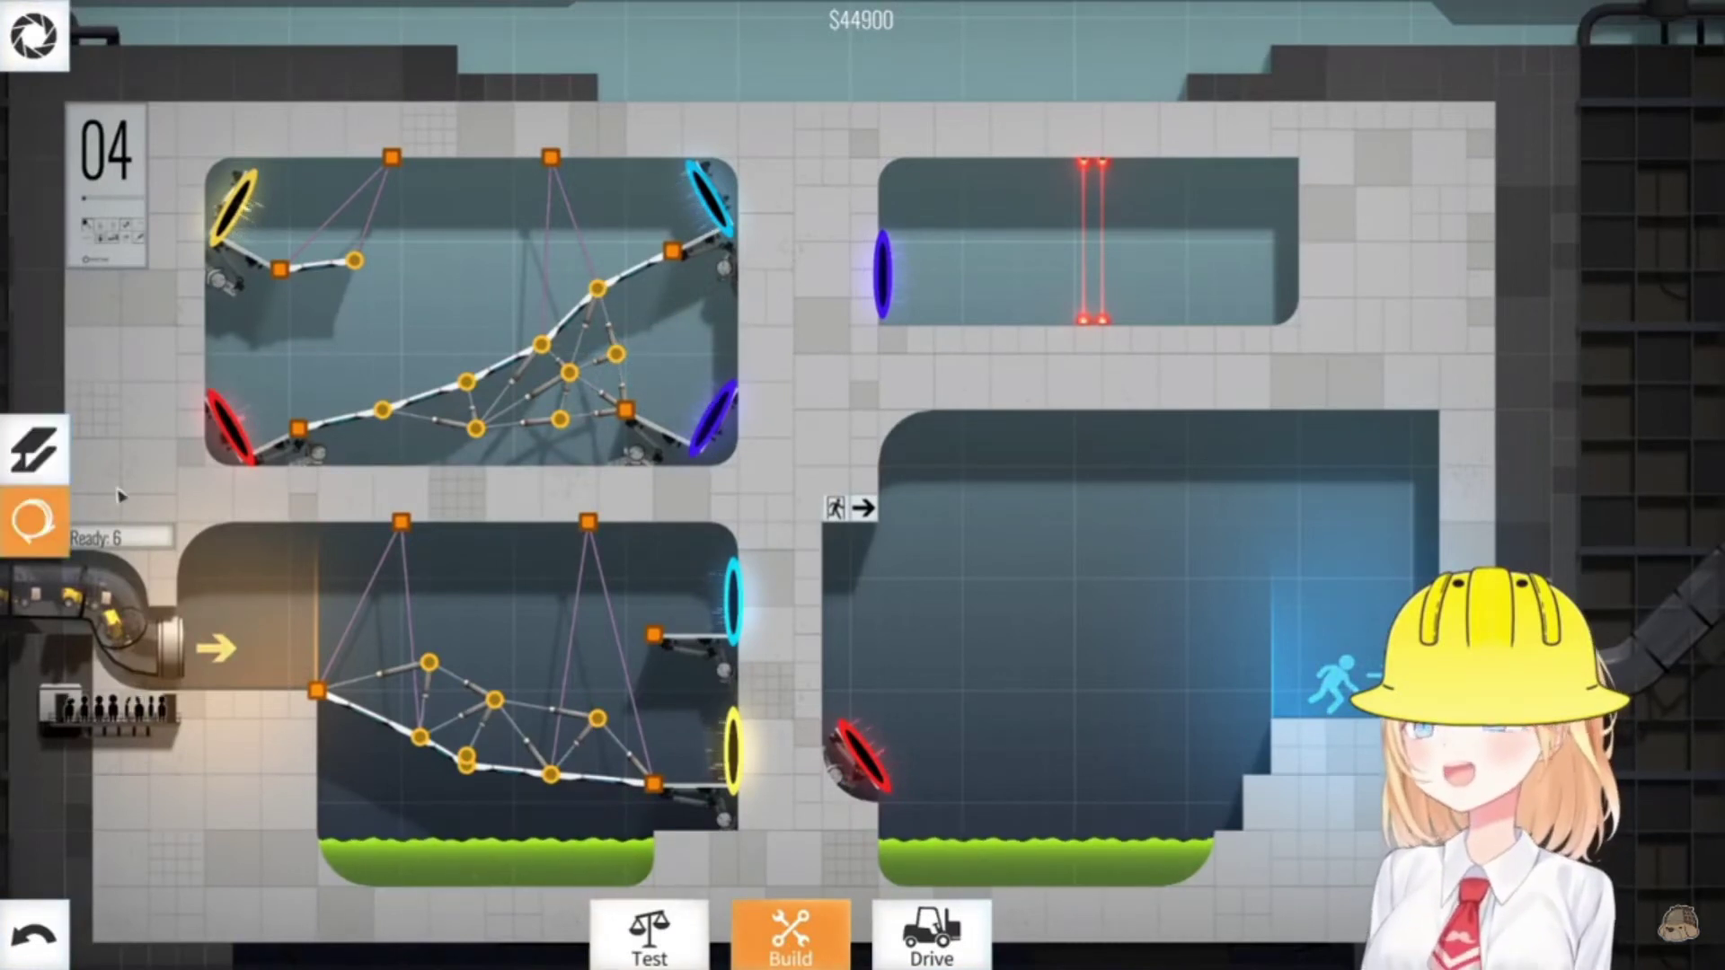
left_click_drag(391, 158, 385, 409)
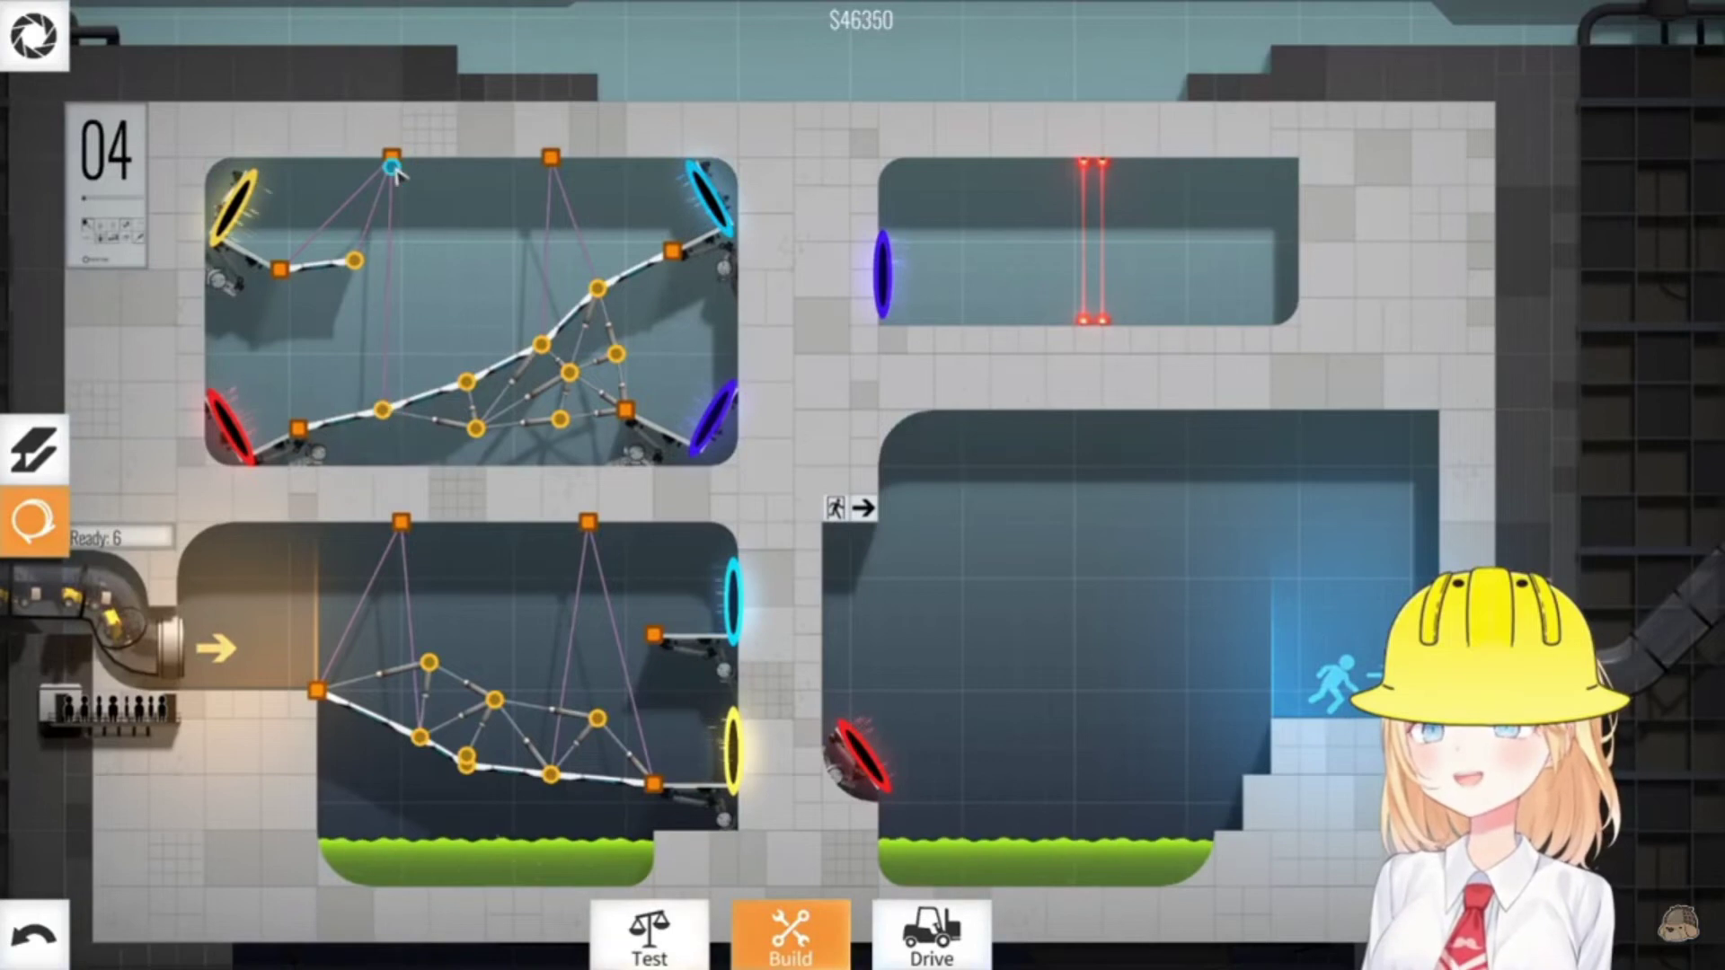
left_click_drag(390, 158, 467, 382)
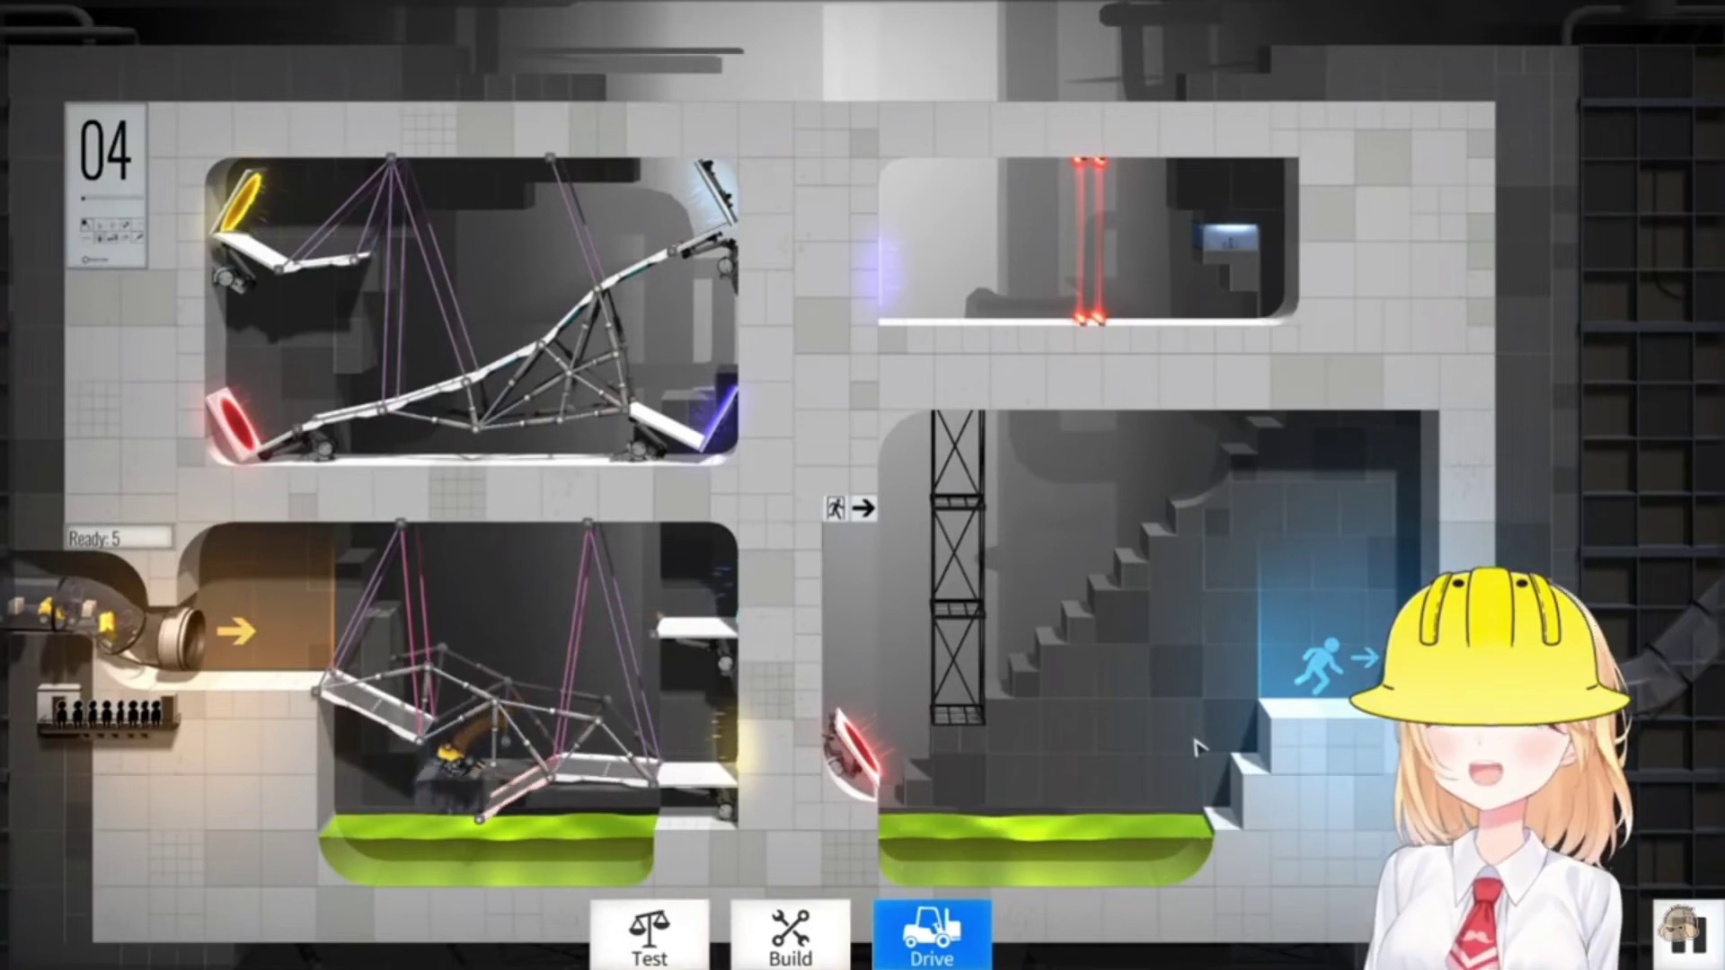
key("space")
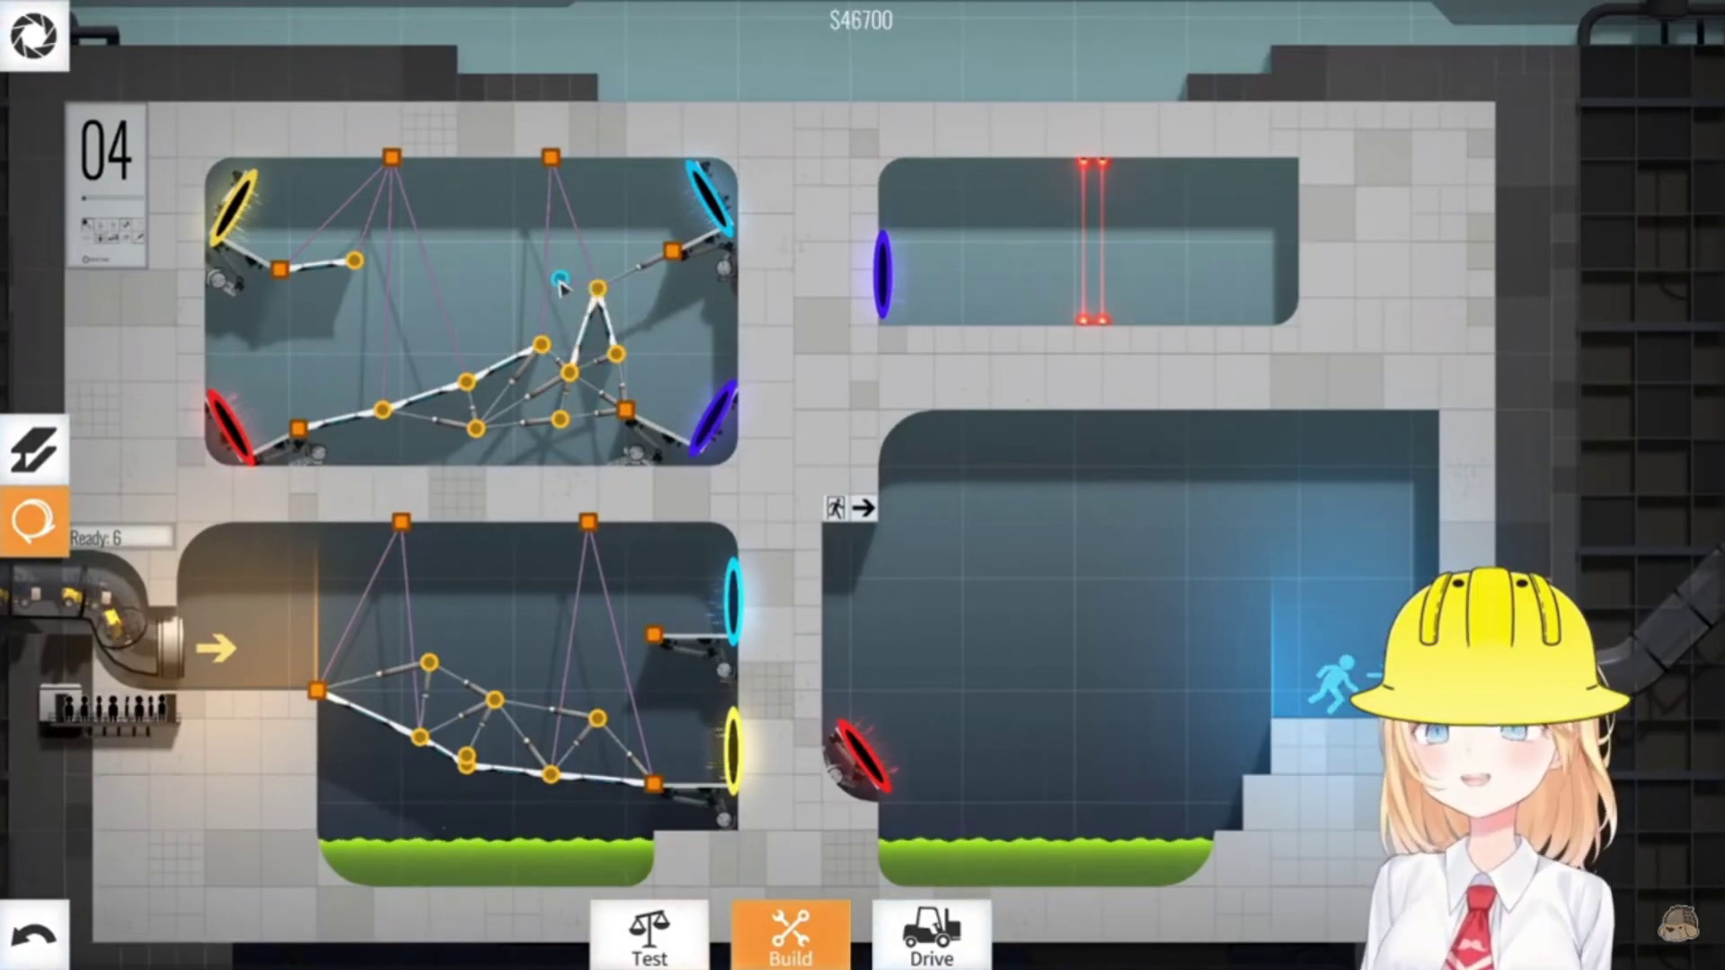
Add a right-anchor cable to the upper bridge, demolish most of it, and remove lower beams
left_click_drag(550, 158, 539, 344)
right_click(470, 391)
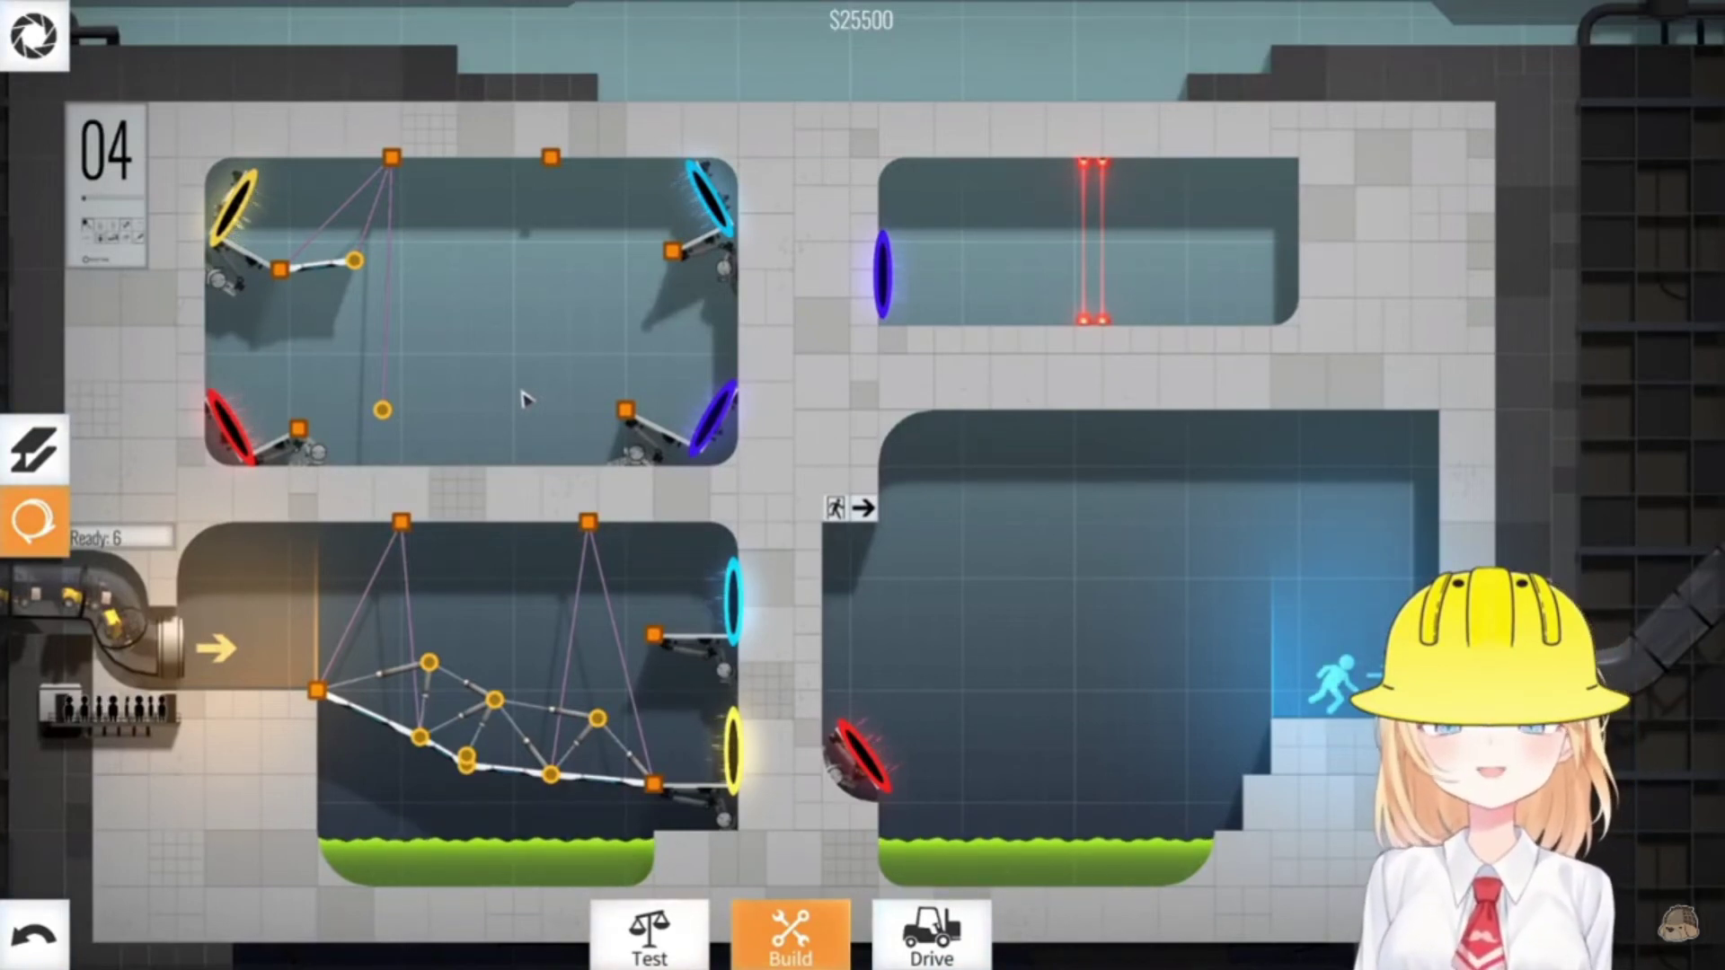
right_click(599, 780)
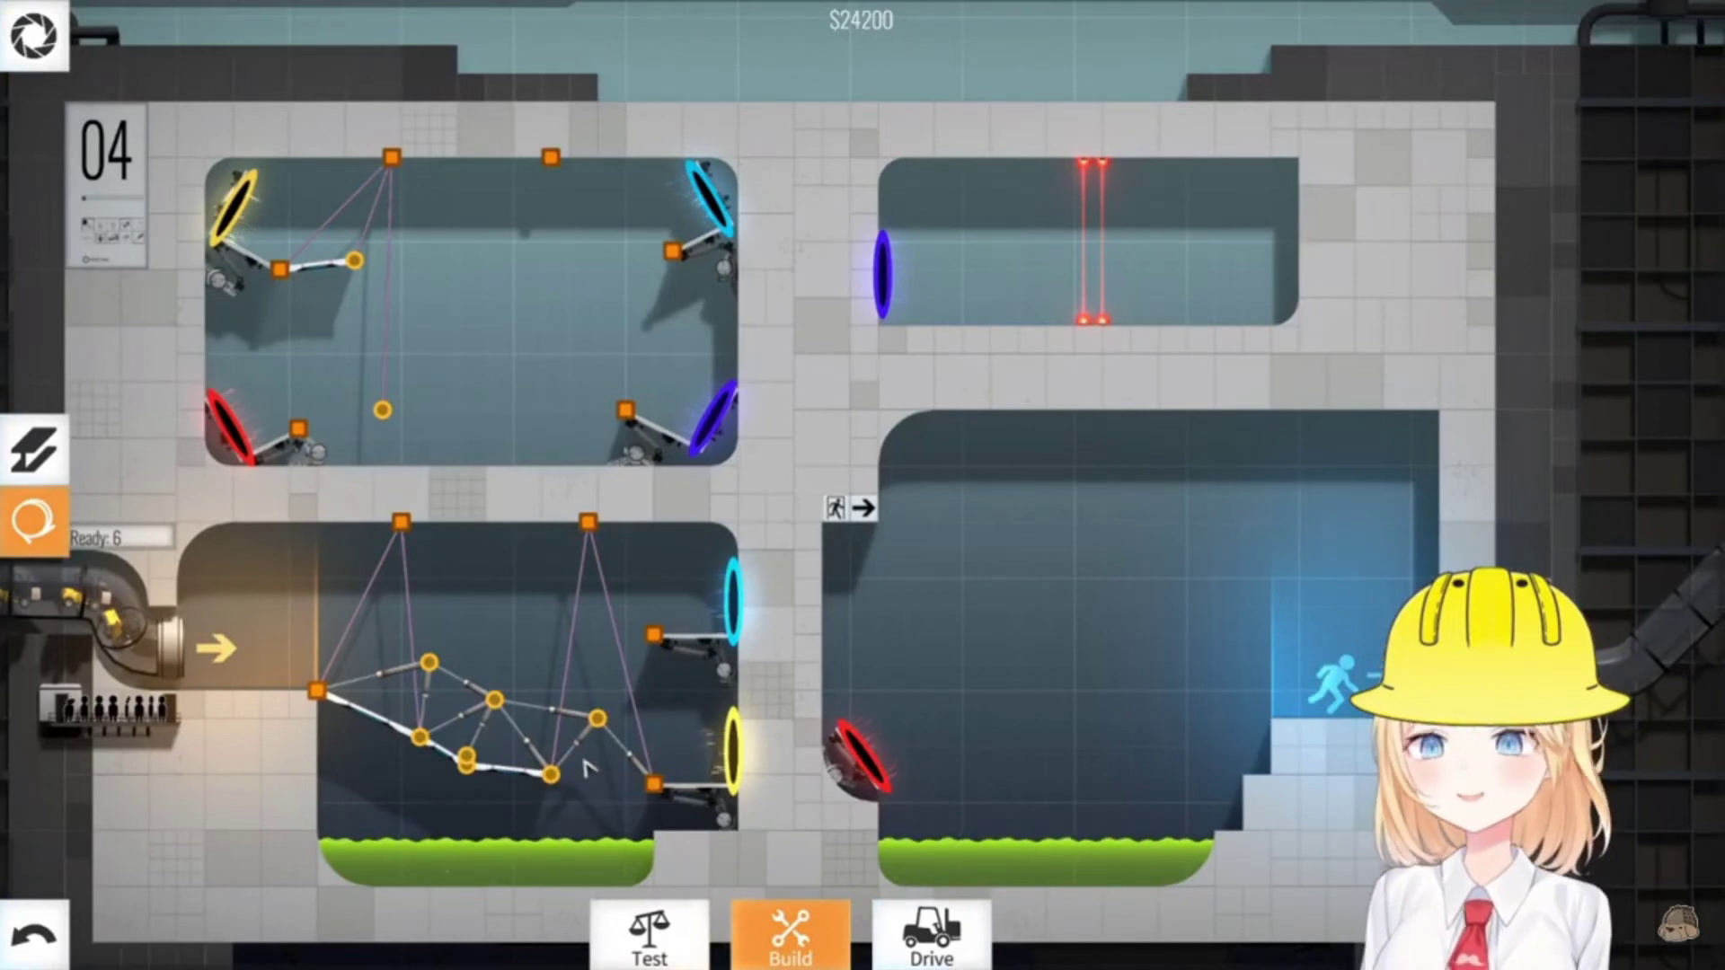
right_click(589, 734)
right_click(512, 767)
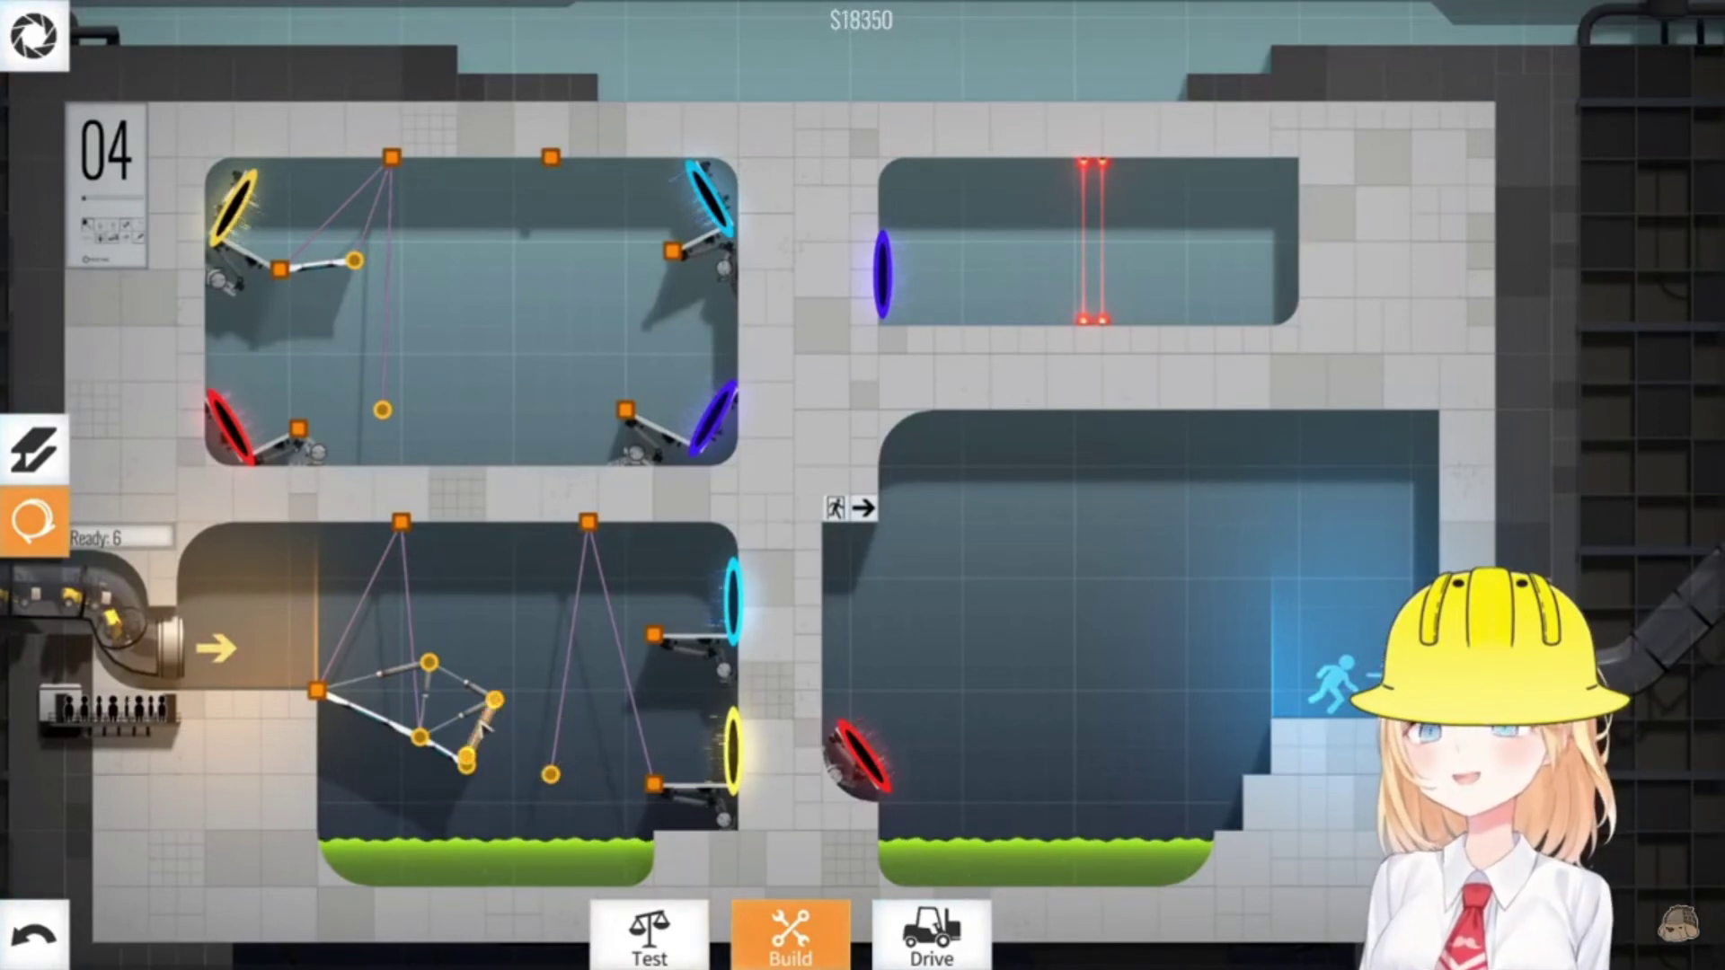
Clear the remaining lower bridge beams and the lower room's cables
left_click_drag(428, 662, 494, 700)
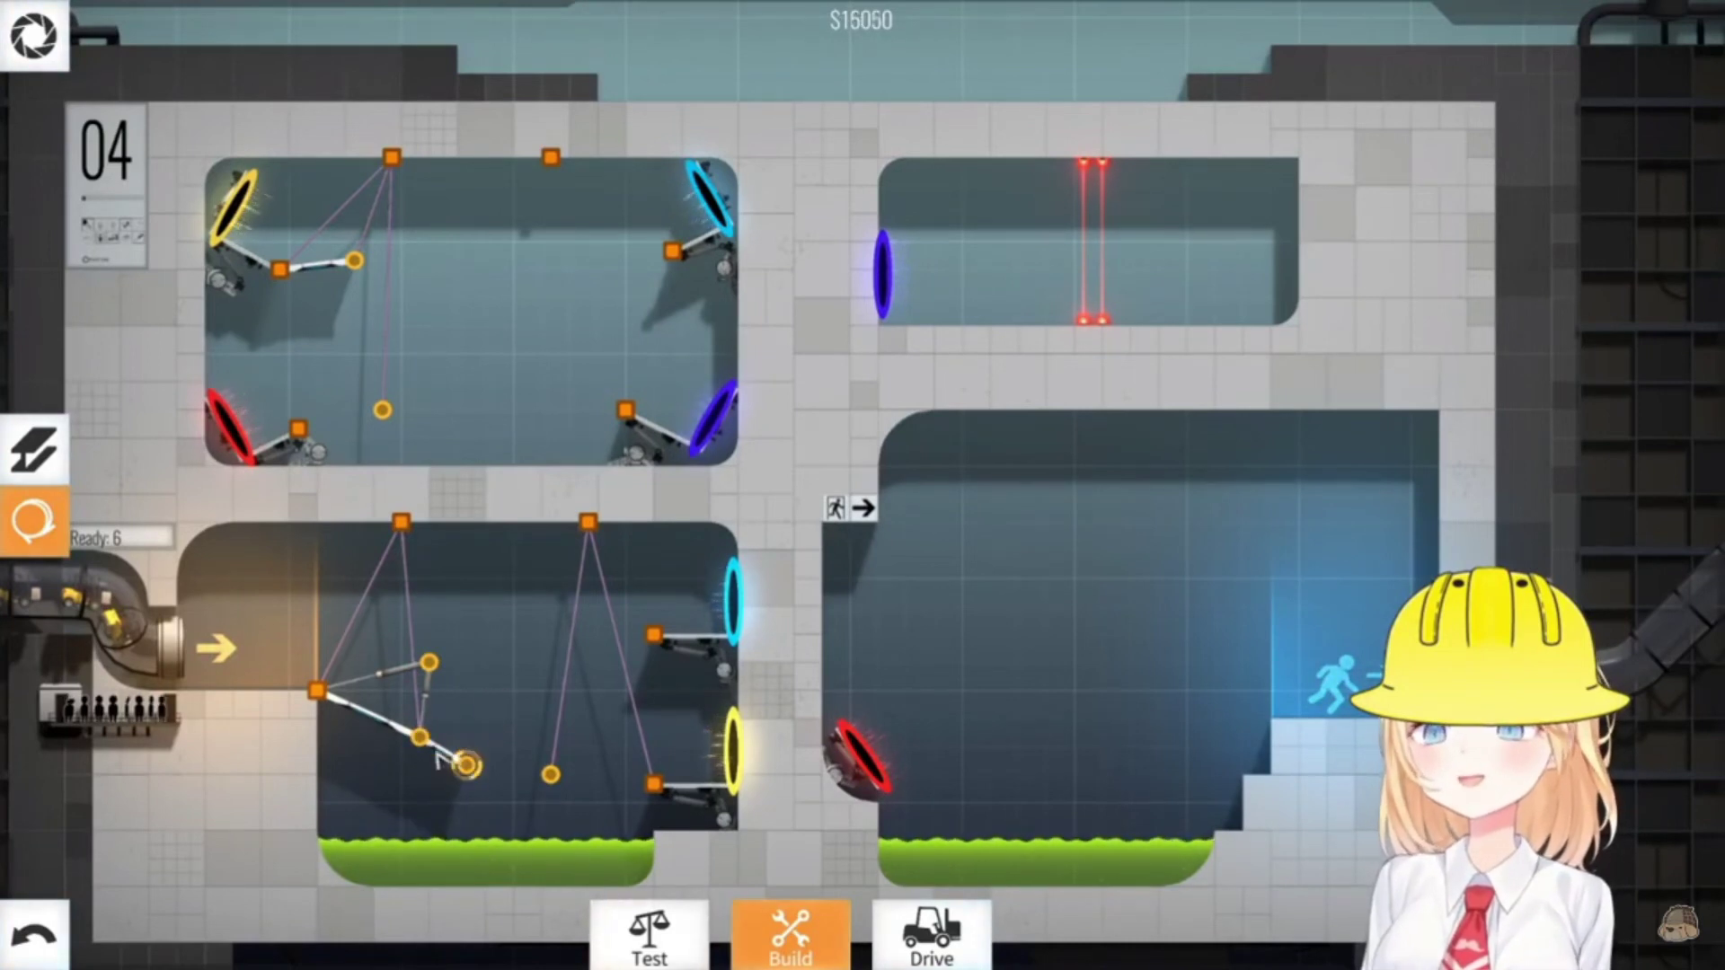
right_click(441, 758)
right_click(428, 664)
right_click(561, 685)
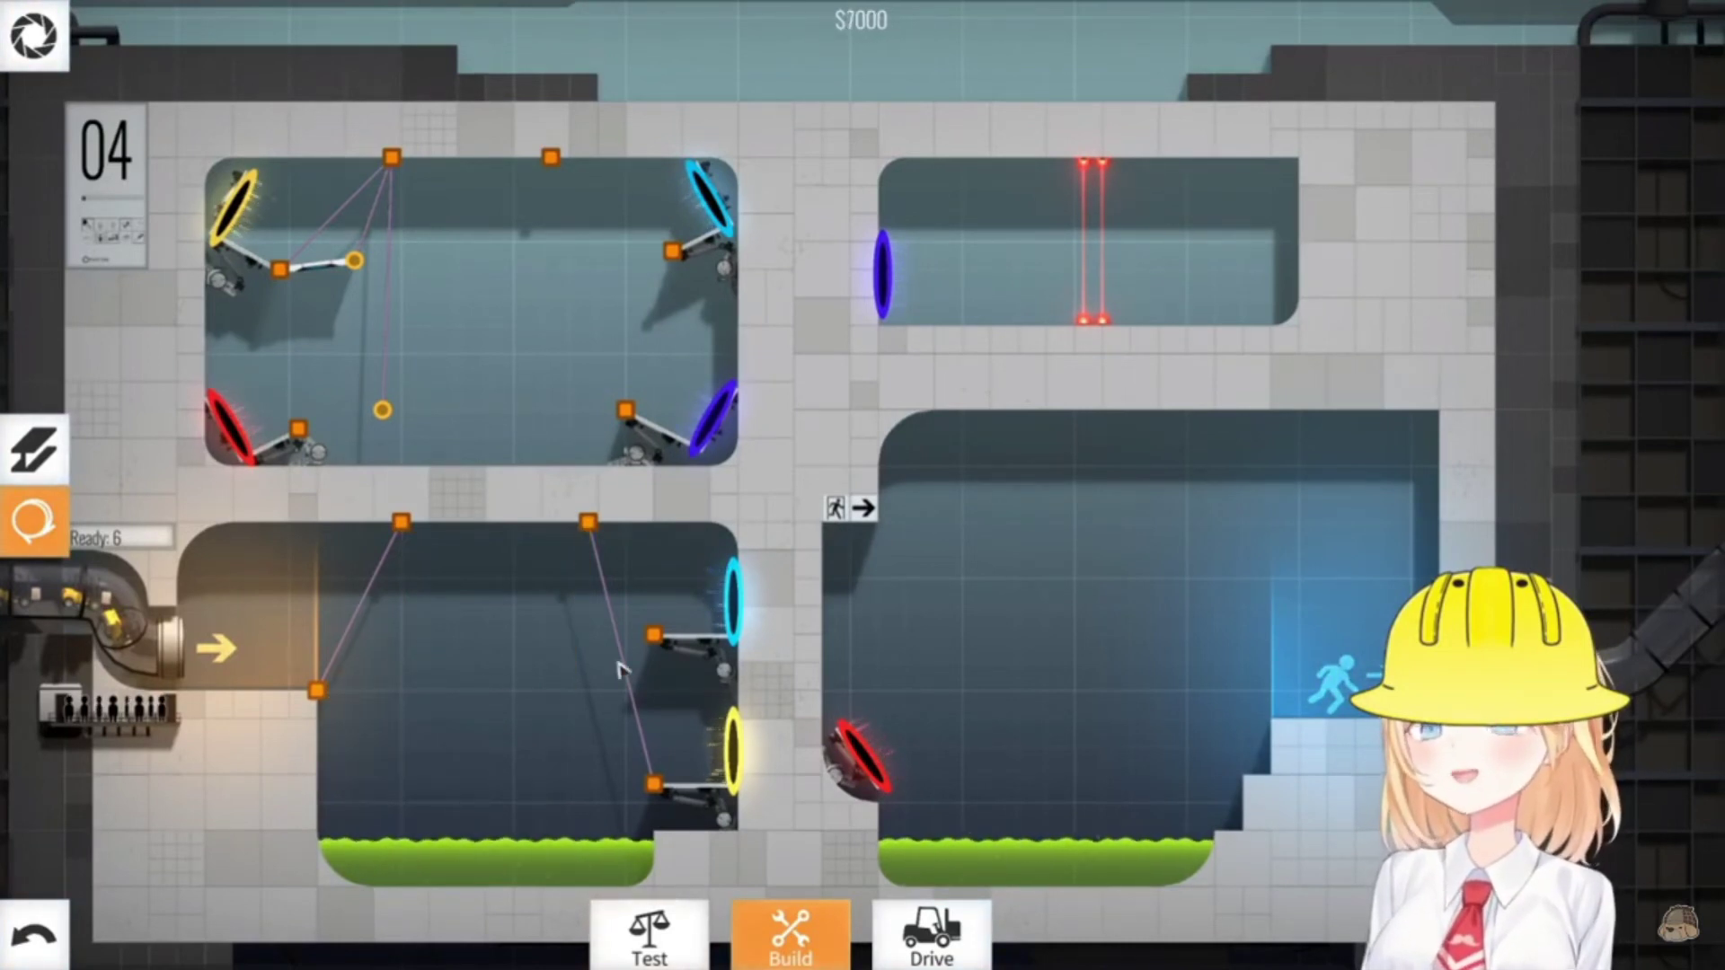
right_click(621, 669)
right_click(364, 592)
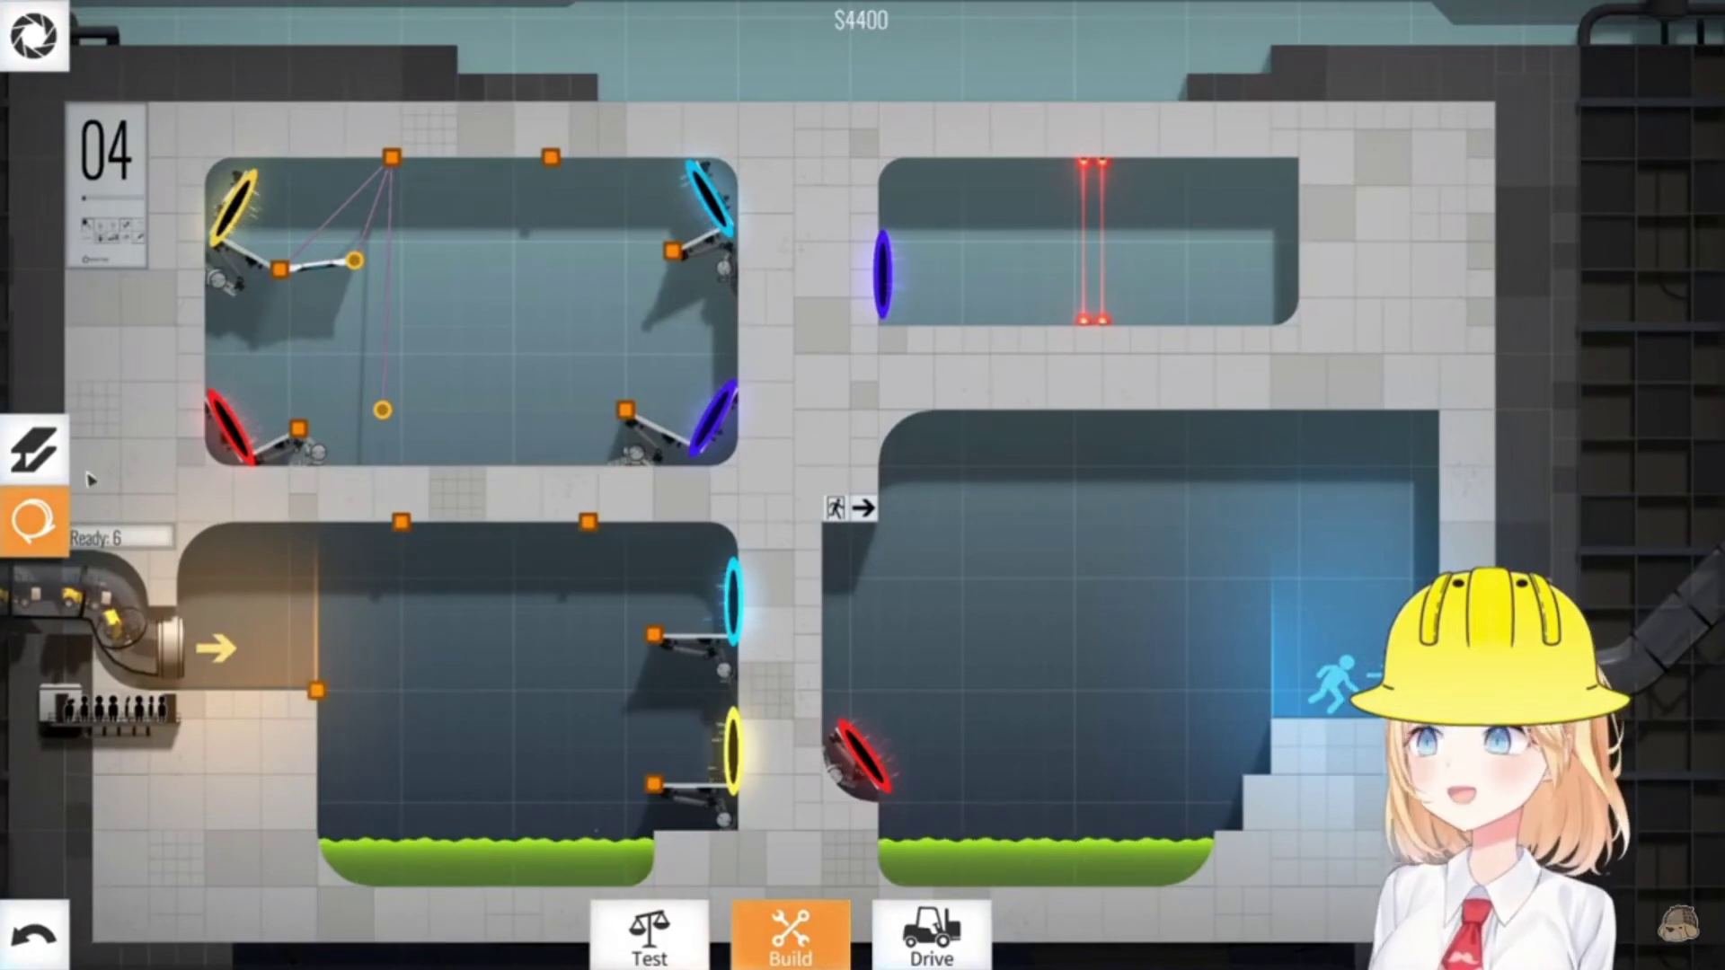
Rebuild the road from the lower room's left anchor and drive a vehicle across
left_click(55, 473)
mouse_move(316, 690)
left_mouse_down()
mouse_move(468, 653)
mouse_move(412, 661)
left_mouse_up()
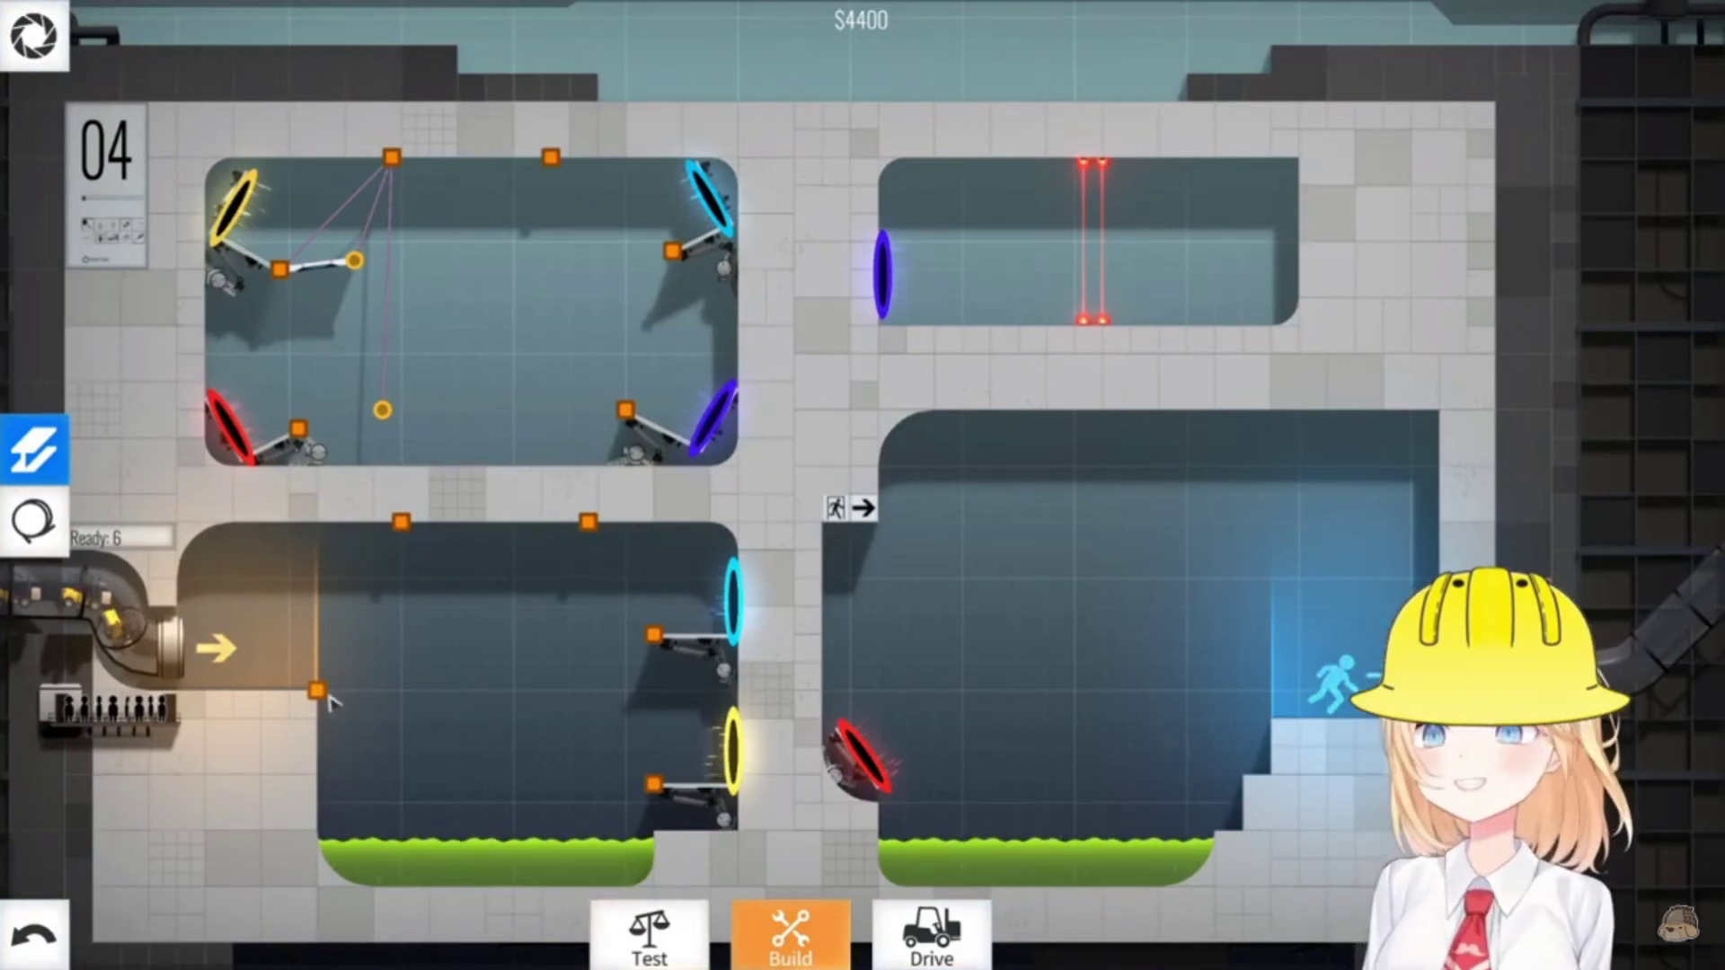
left_click_drag(319, 690, 428, 690)
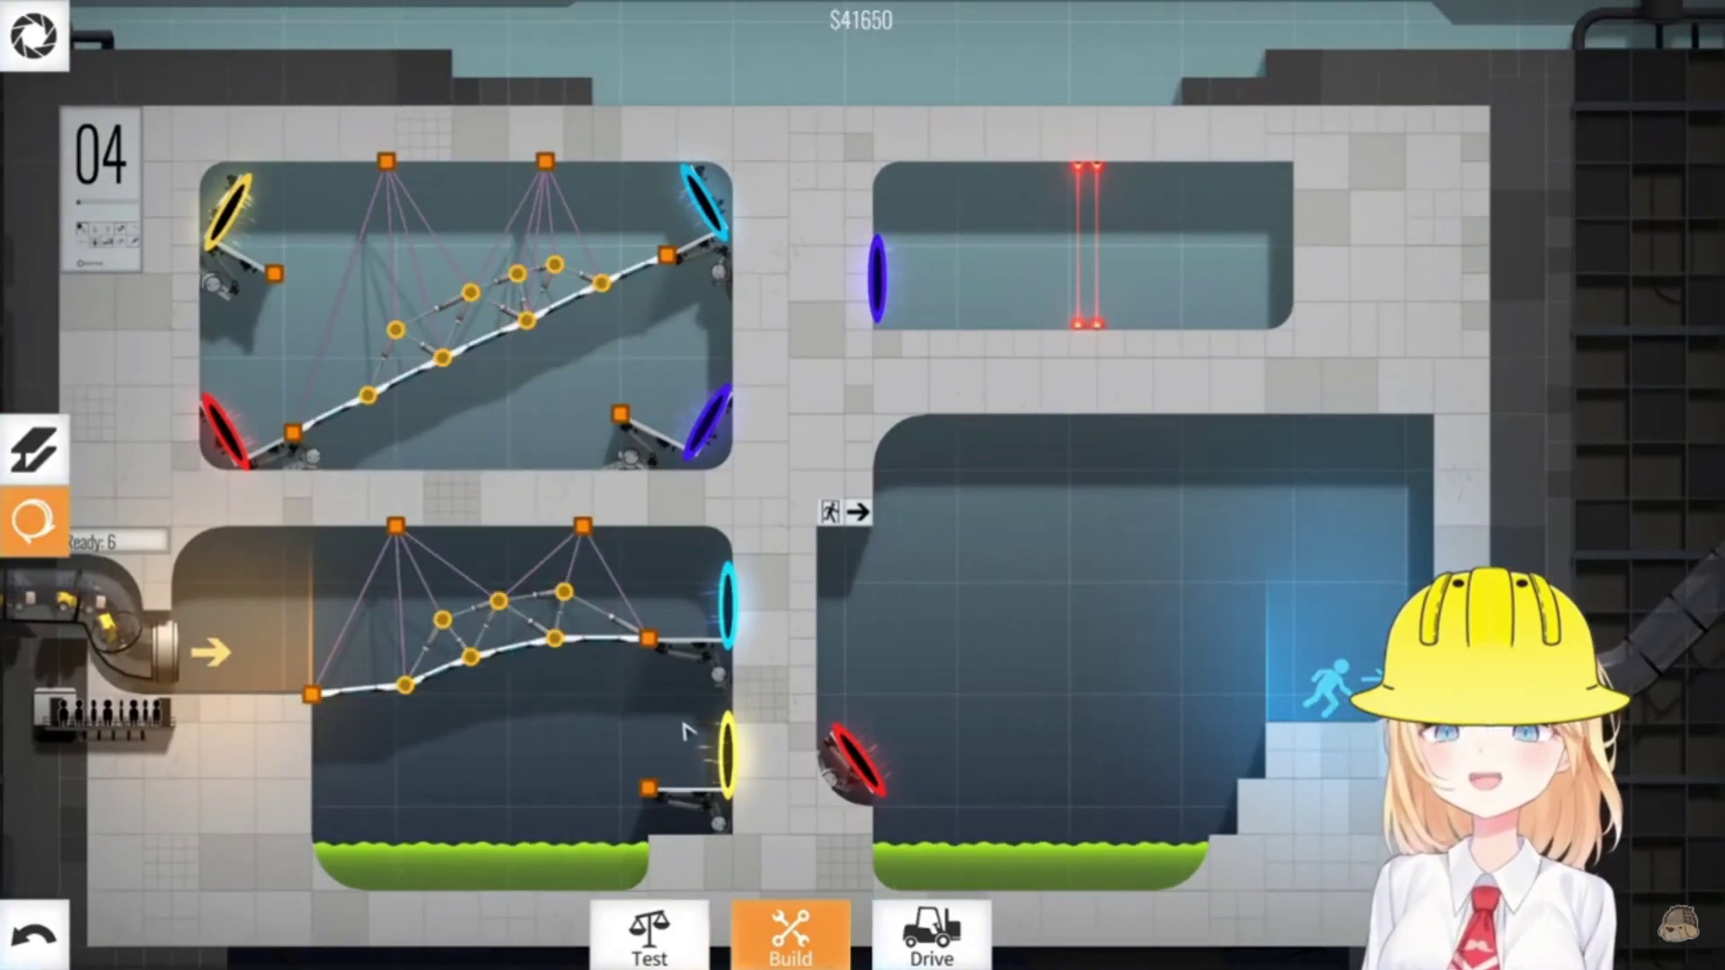
left_click(932, 929)
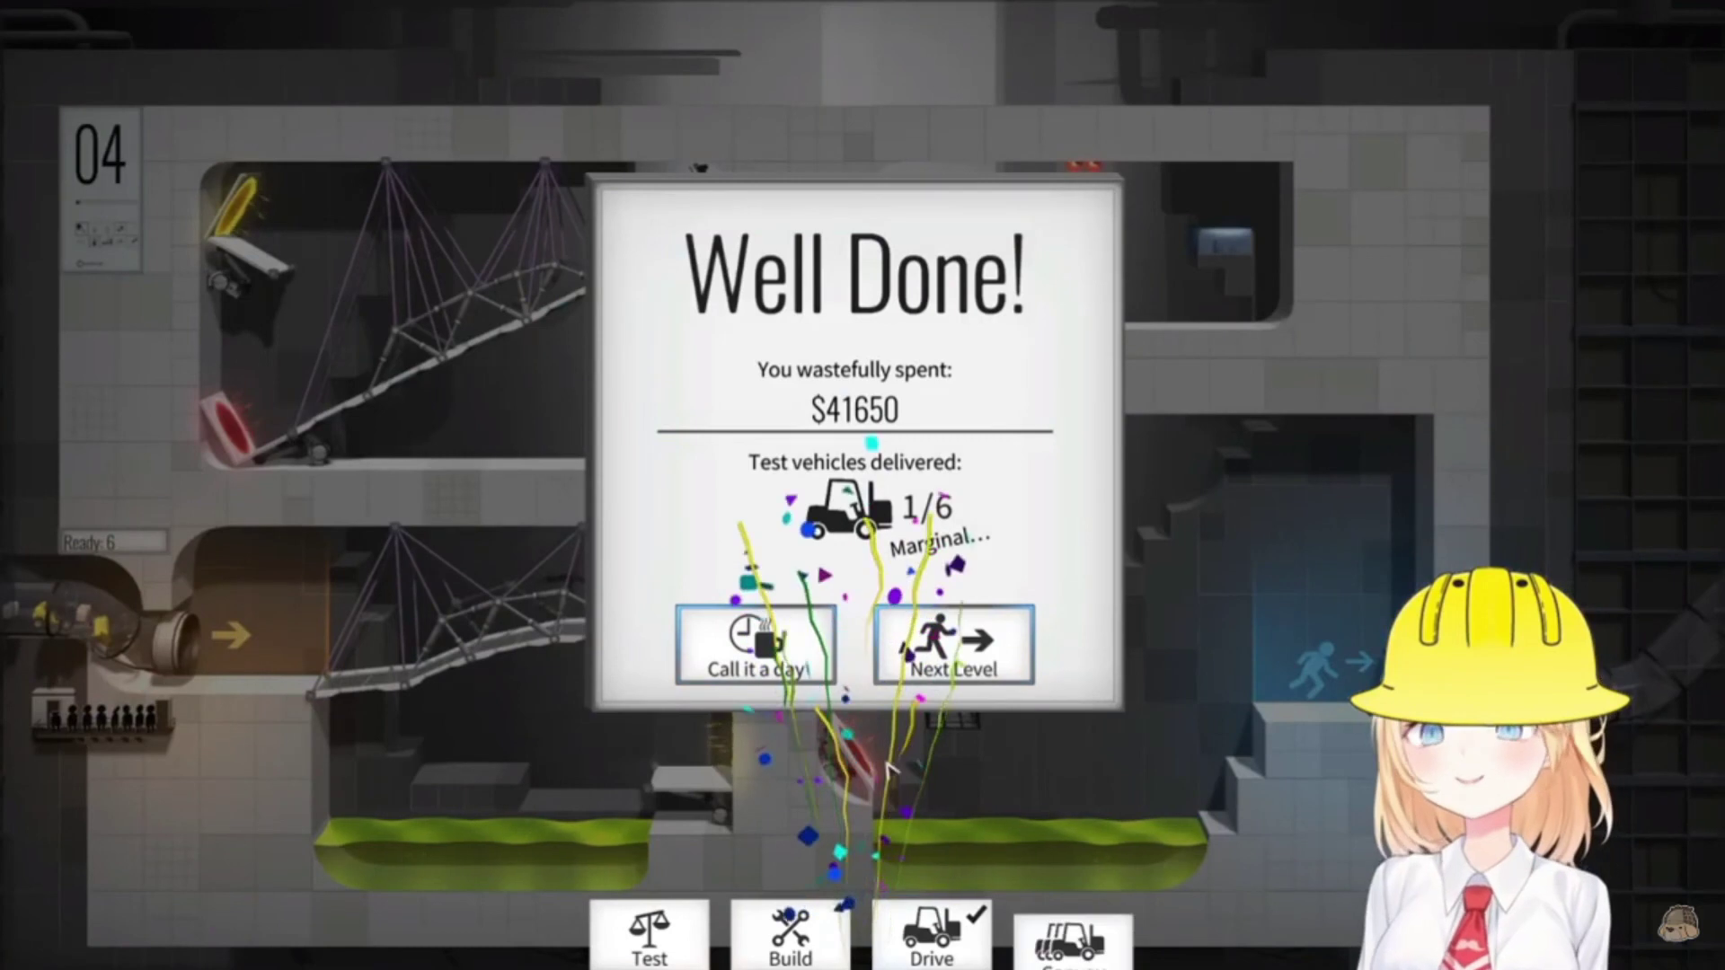
Send the full convoy of vehicles across the bridges from the Well Done screen
left_click(1070, 948)
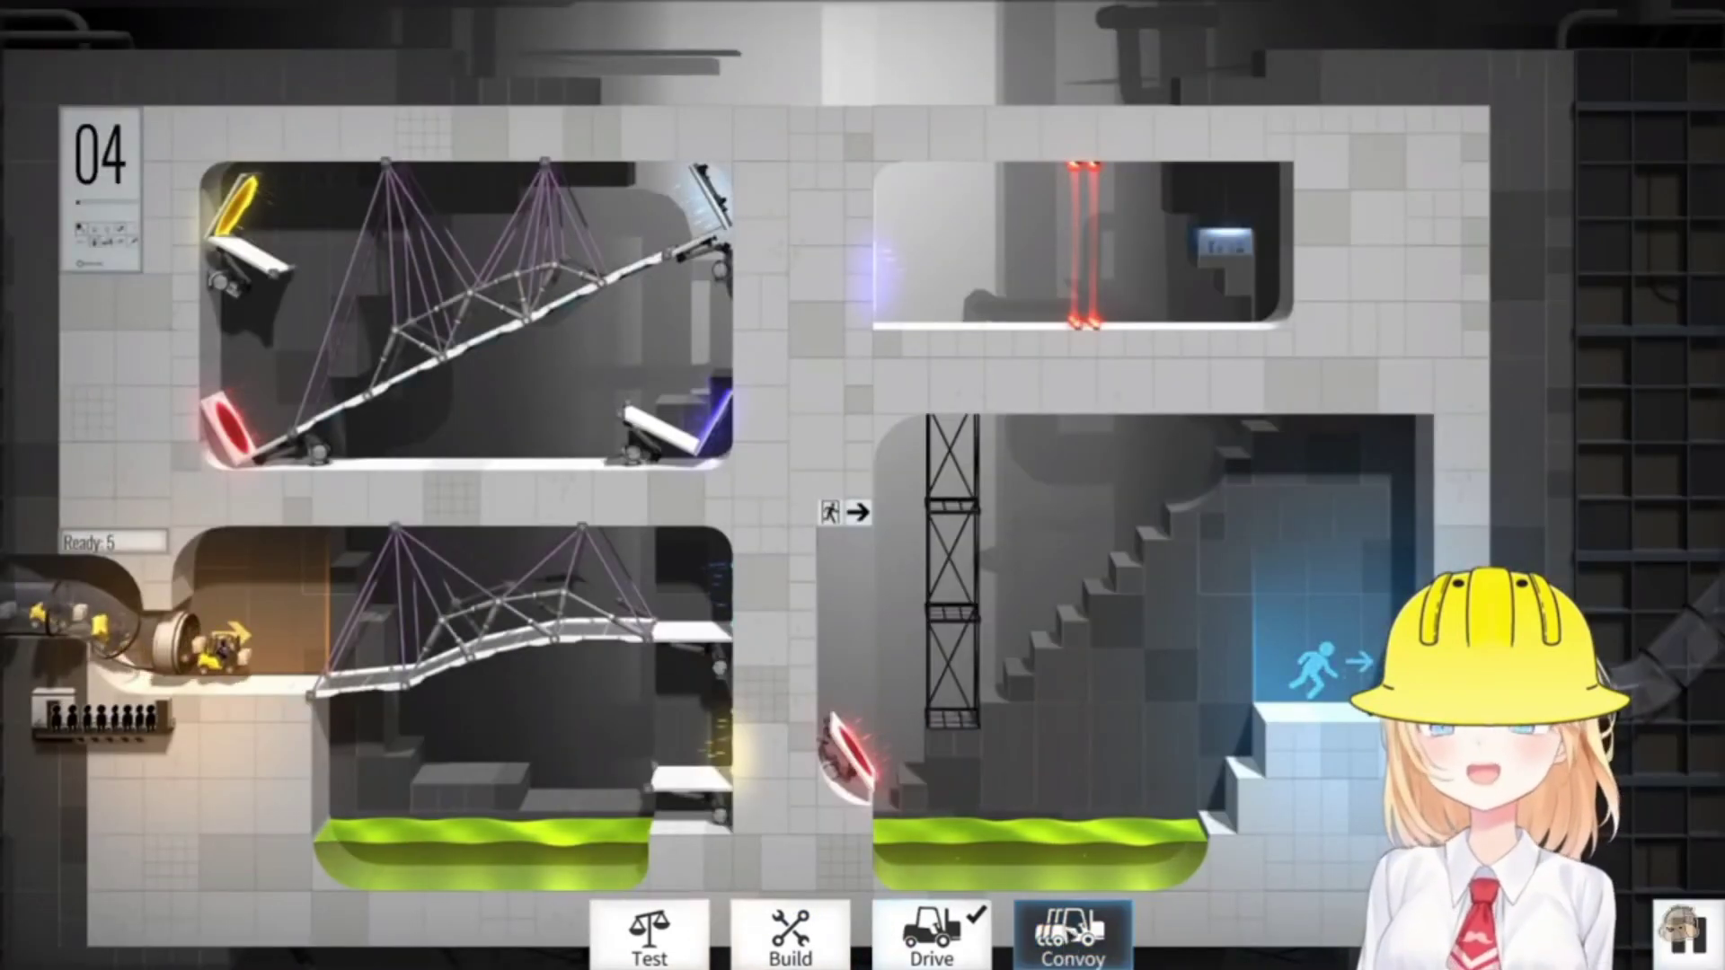